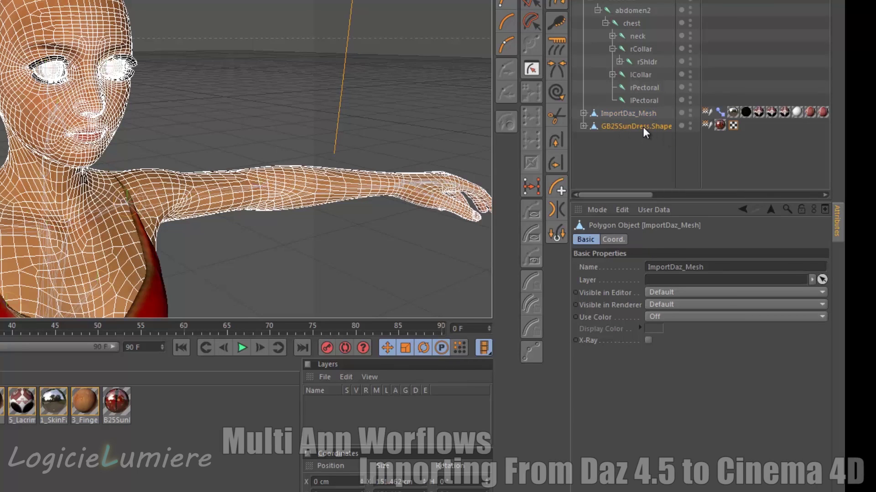
Rename GB25SunDress.Shape to ImportDaz_Dress, then select ImportDaz_Mesh.
double_click(652, 125)
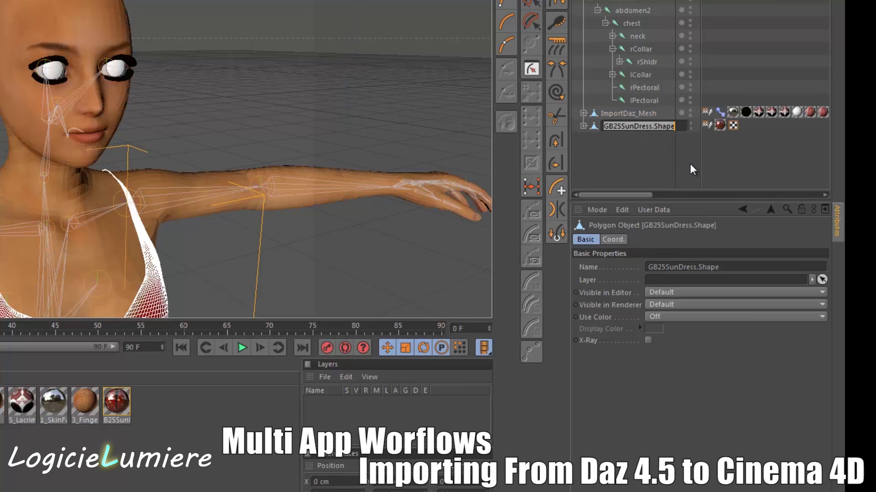
text(ImportD)
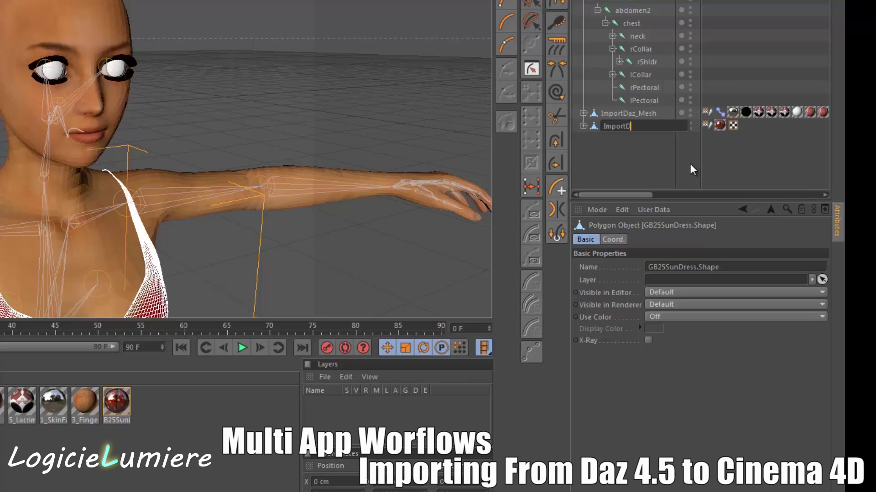
text(az_Dress)
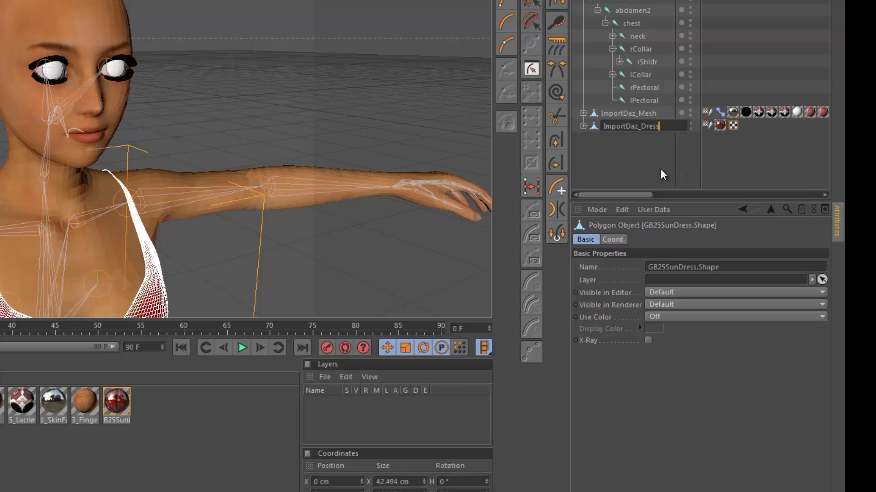
key(Return)
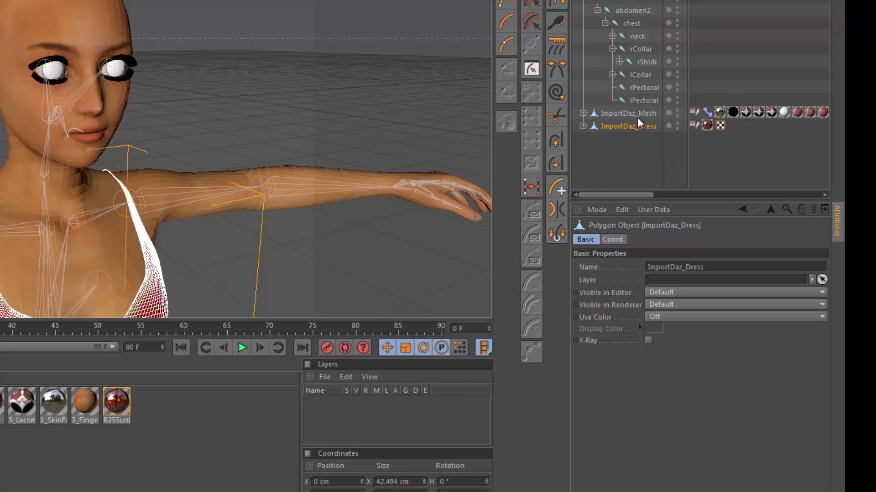
click(636, 116)
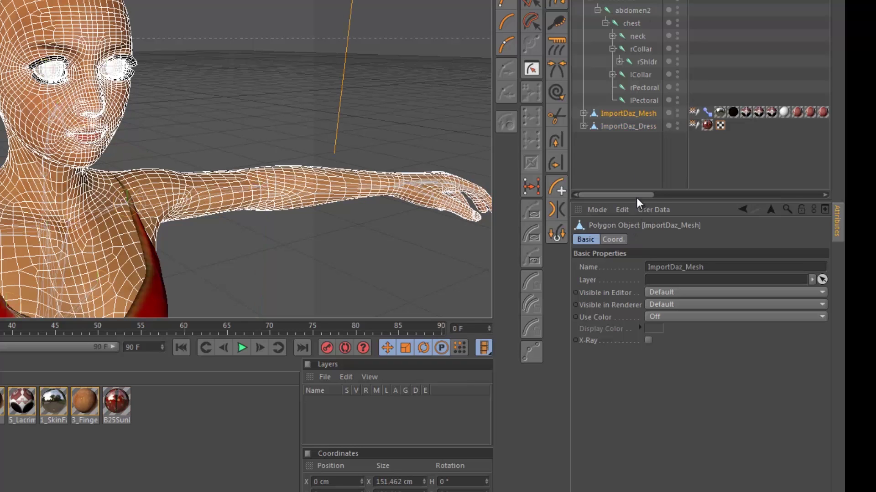
drag(639, 195, 562, 203)
Restore the 3_SkinFoot_Selection polygon set and frame the feet under the dress.
drag(625, 202, 689, 196)
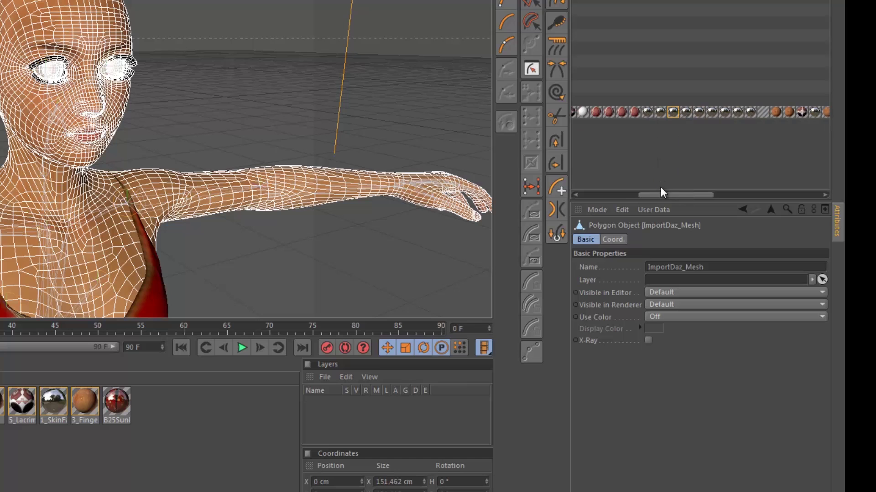
click(652, 113)
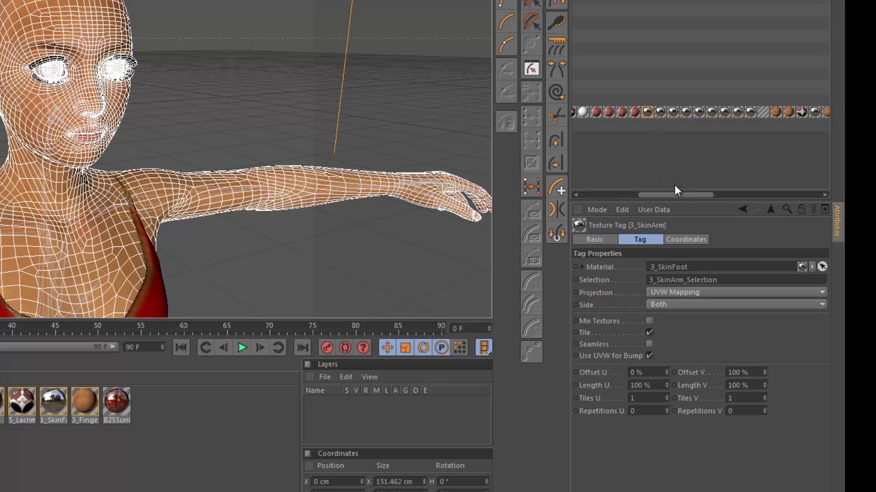
drag(676, 195, 721, 199)
click(692, 112)
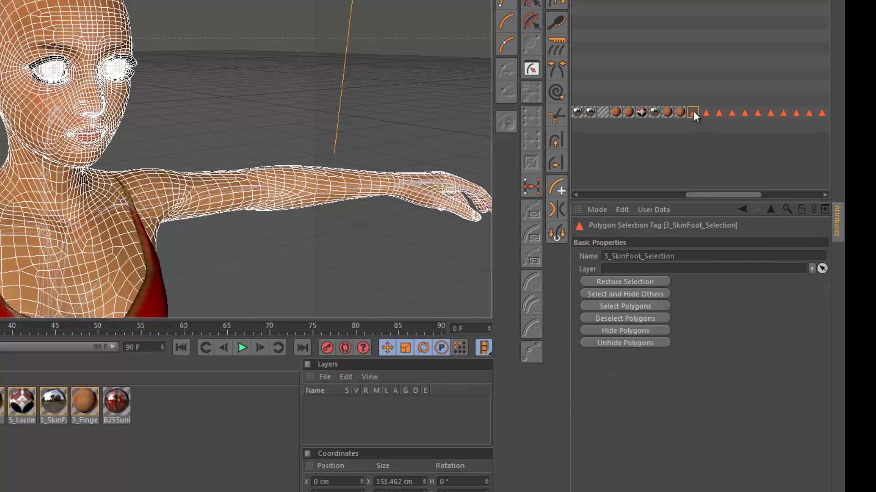
double_click(693, 113)
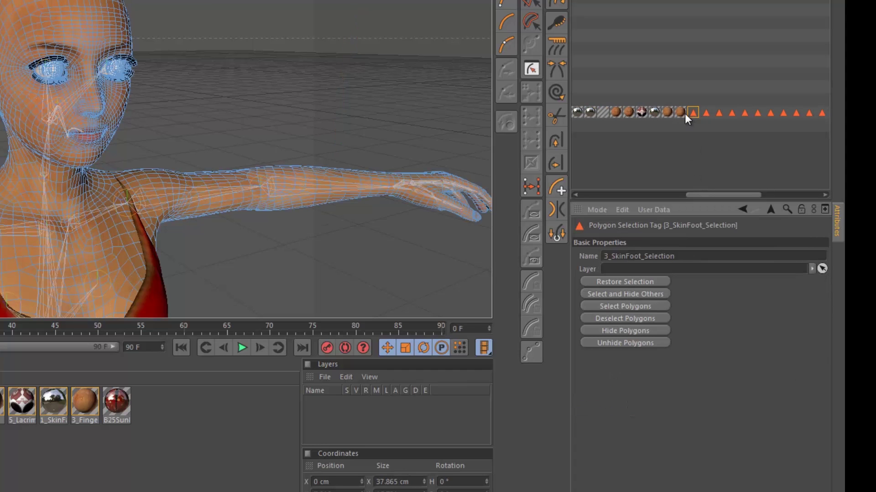
key(s)
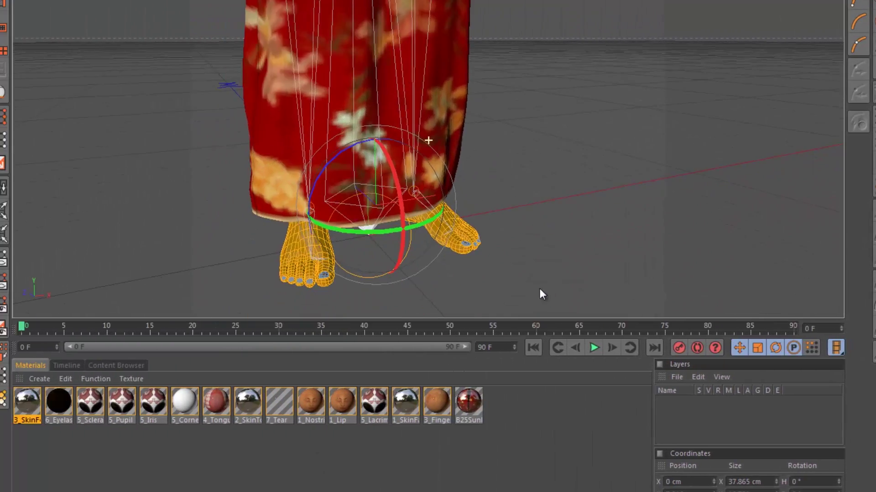
alt+middle_drag(557, 248, 563, 201)
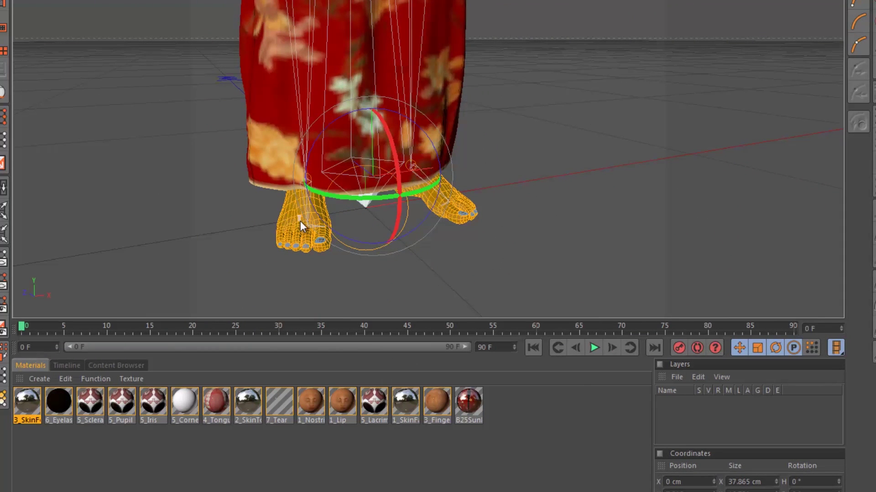
key(ctrl+z)
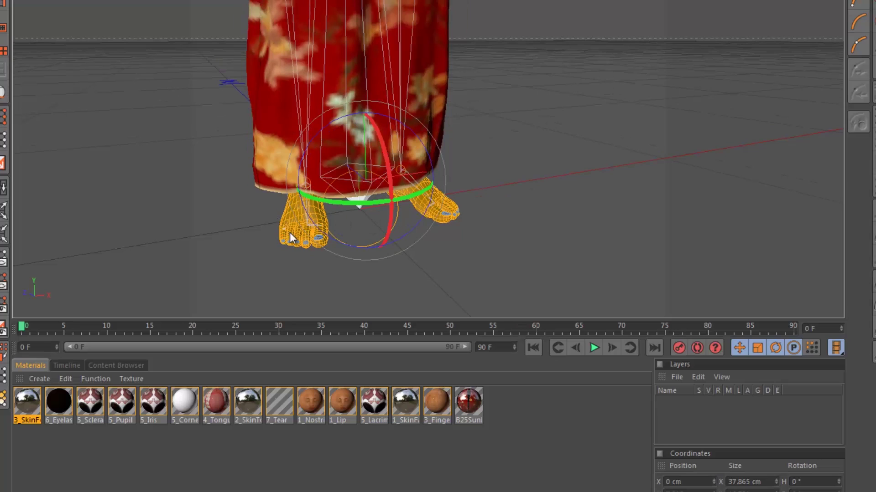
alt+drag(278, 221, 470, 116)
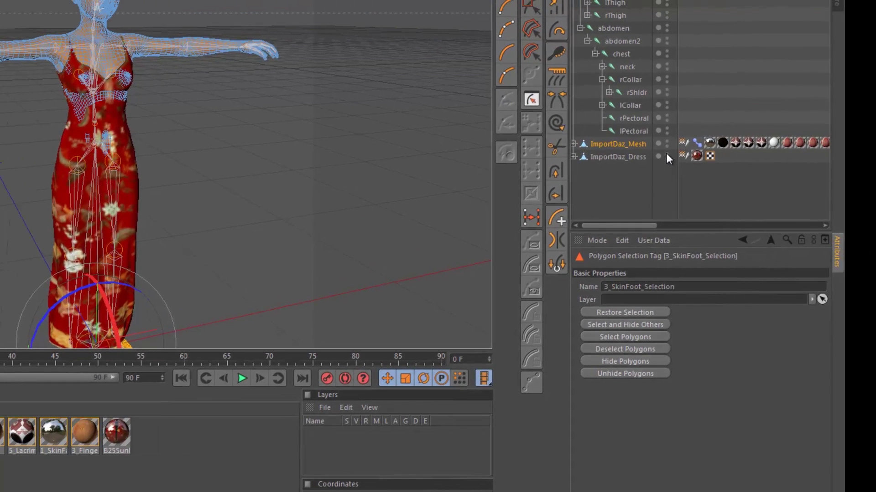
Turn ImportDaz_Dress's editor visibility to hidden so the bare figure shows.
click(666, 153)
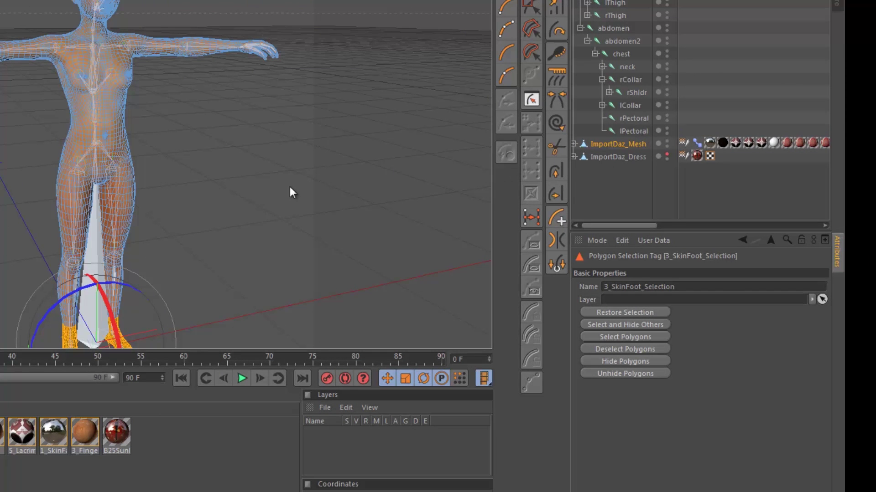
alt+right_drag(168, 251, 145, 244)
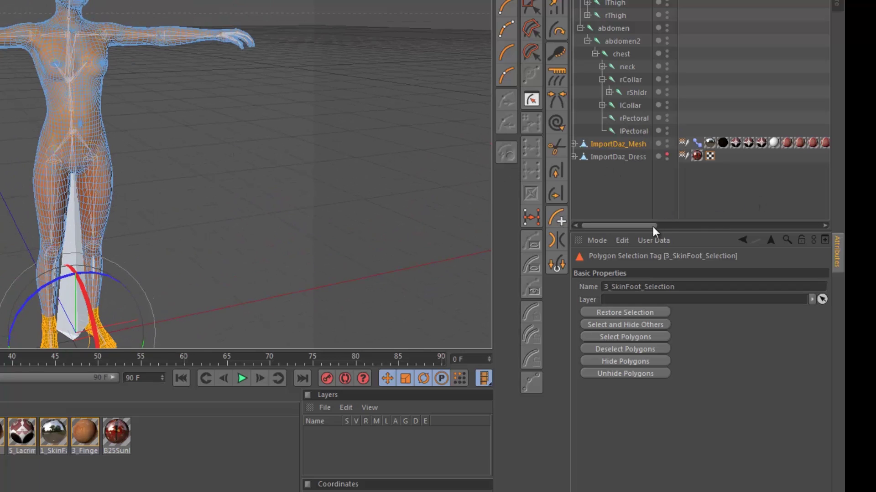
drag(653, 226, 751, 227)
Restore the 6_Eyelash_Selection polygon set and zoom the view onto the head.
click(721, 144)
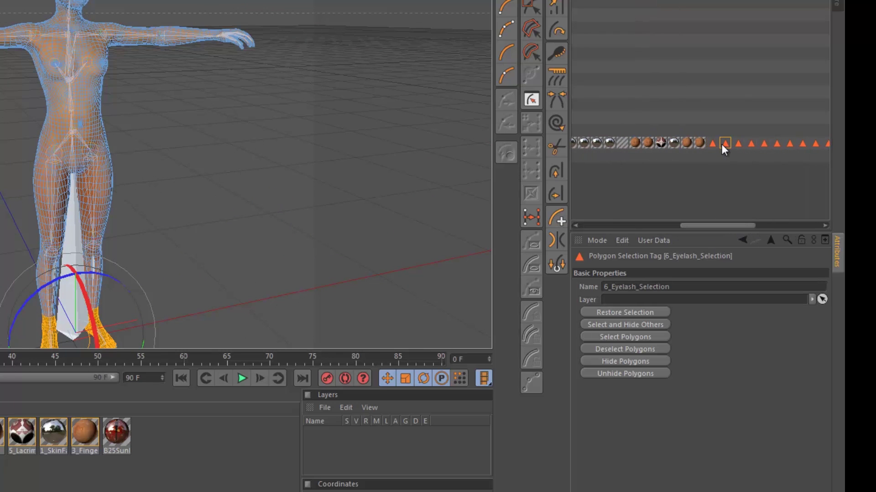
double_click(721, 144)
alt+middle_drag(29, 51, 86, 248)
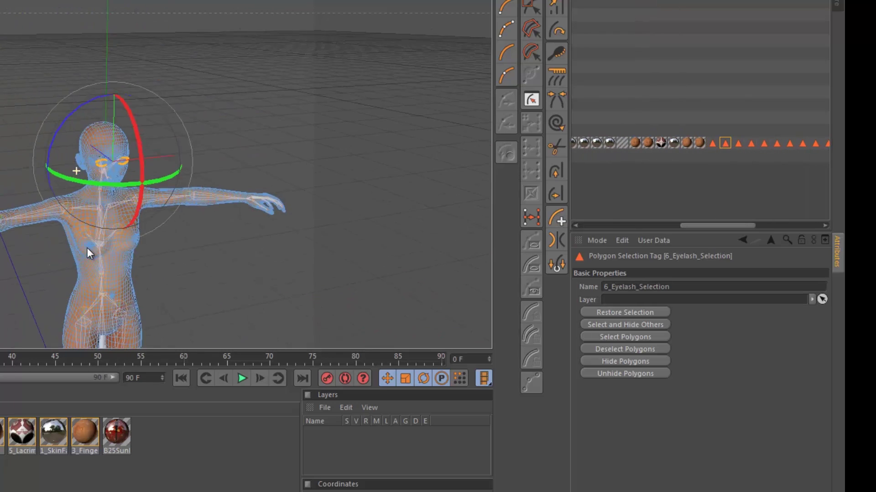
alt+right_drag(87, 248, 219, 236)
alt+middle_drag(219, 237, 303, 313)
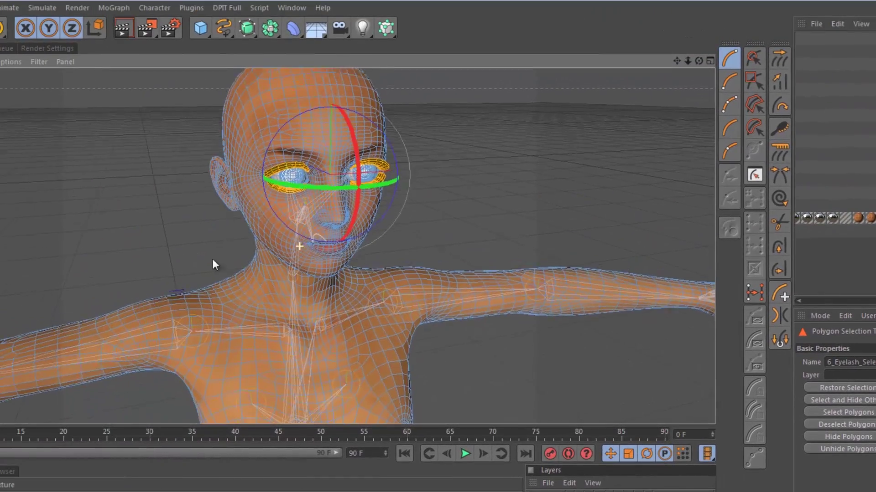
Orbit around the head to inspect the selected eyelashes from several angles.
alt+drag(212, 259, 254, 211)
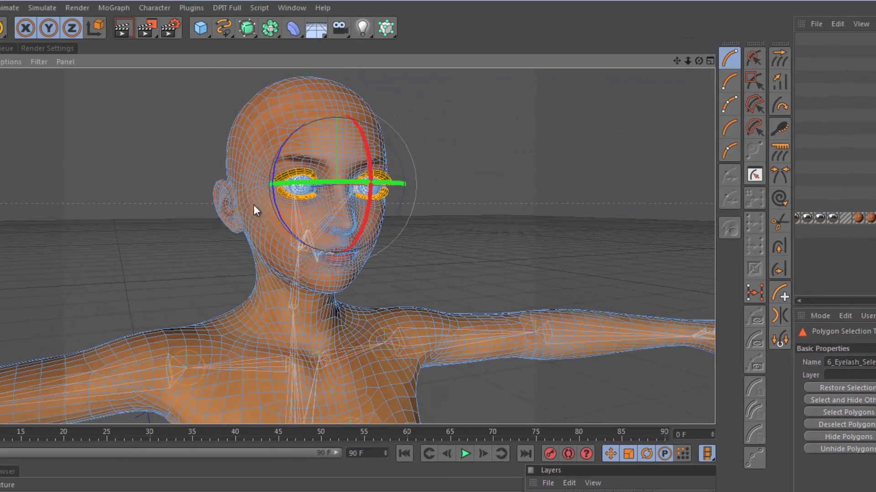
alt+drag(433, 246, 288, 314)
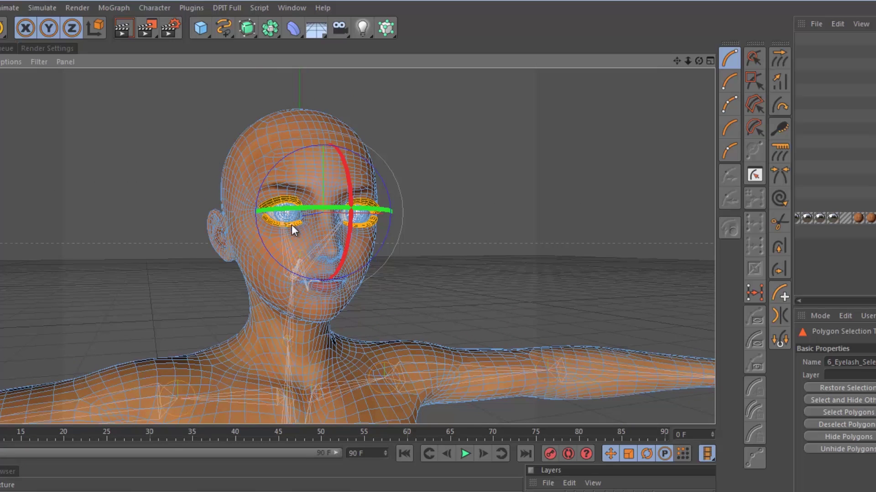
alt+drag(457, 286, 262, 242)
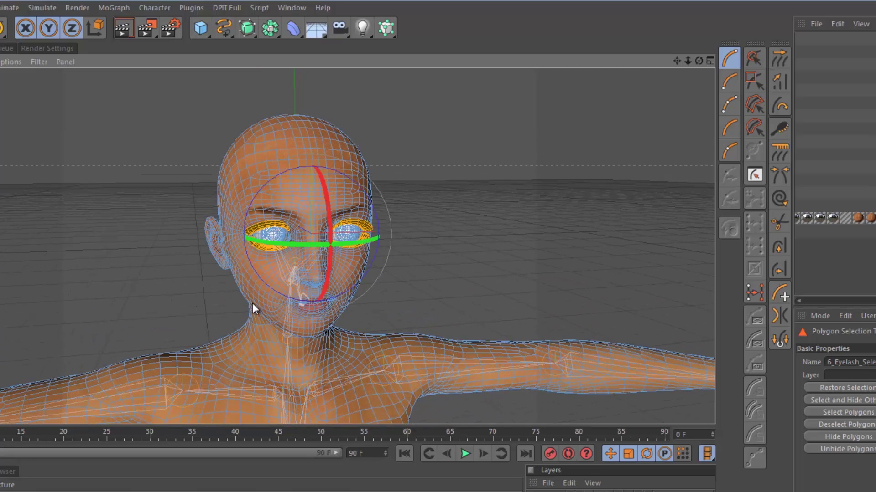
alt+drag(253, 304, 357, 292)
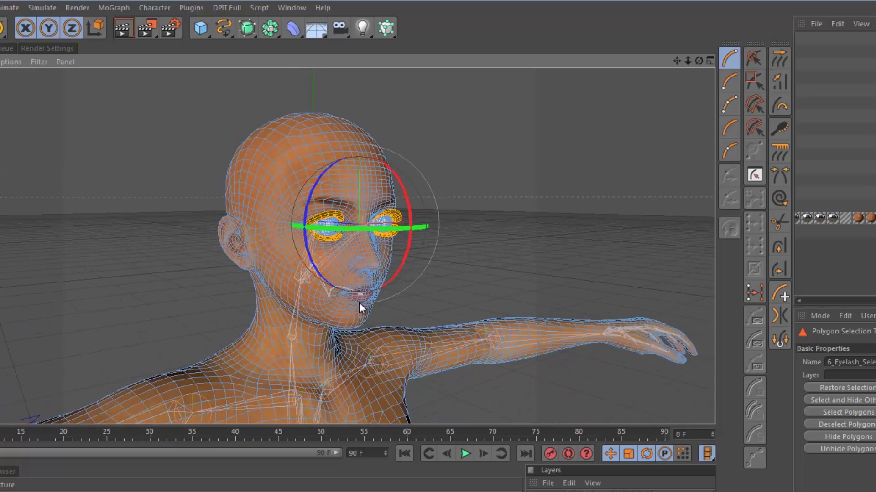
alt+drag(440, 303, 339, 250)
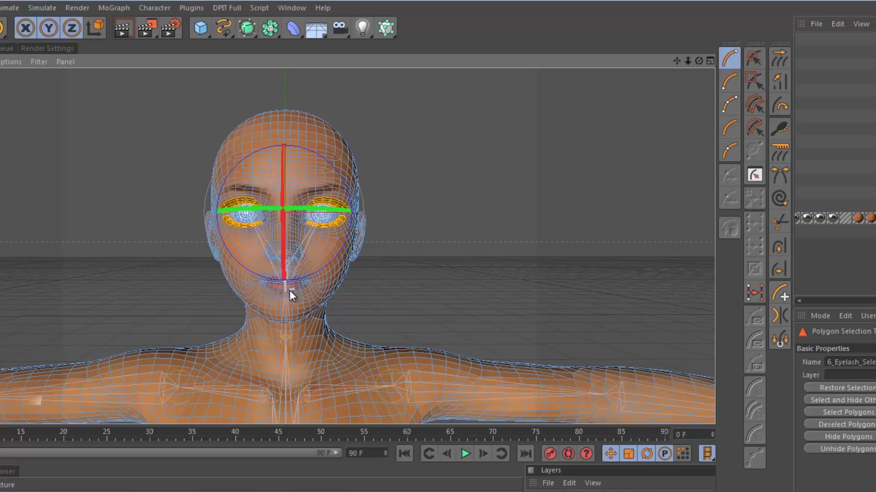
alt+drag(199, 286, 321, 297)
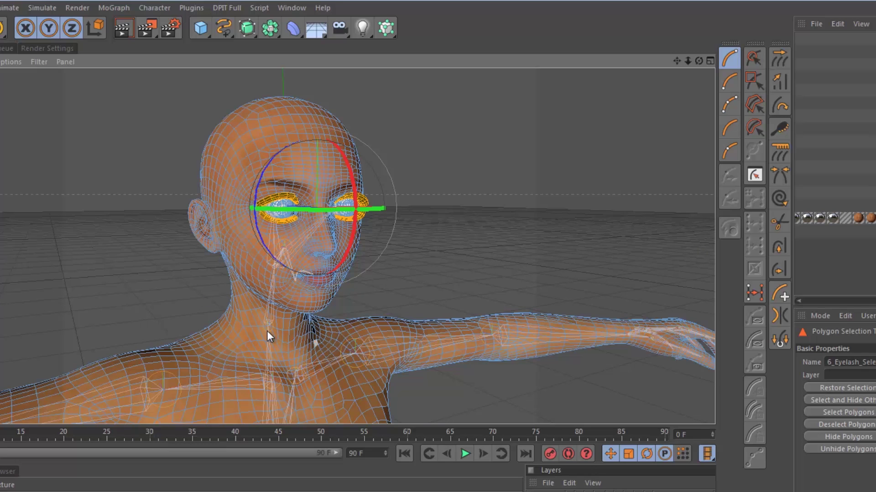
alt+drag(450, 280, 415, 258)
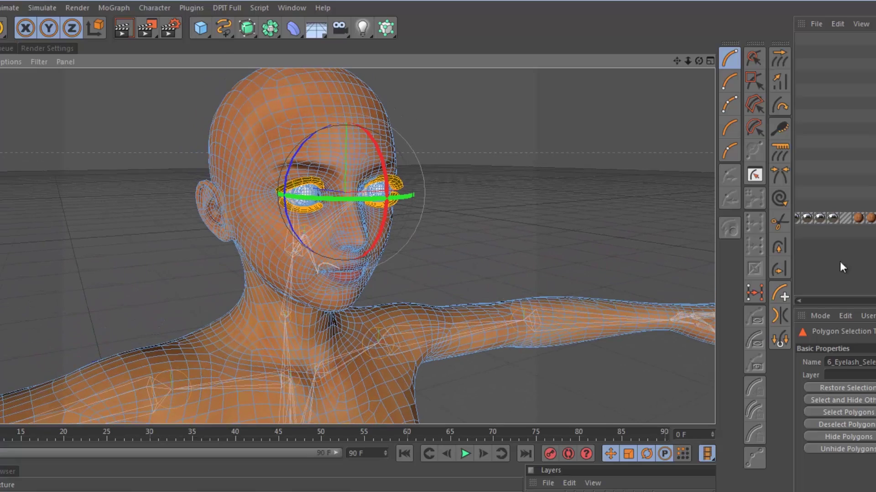
drag(840, 300, 819, 300)
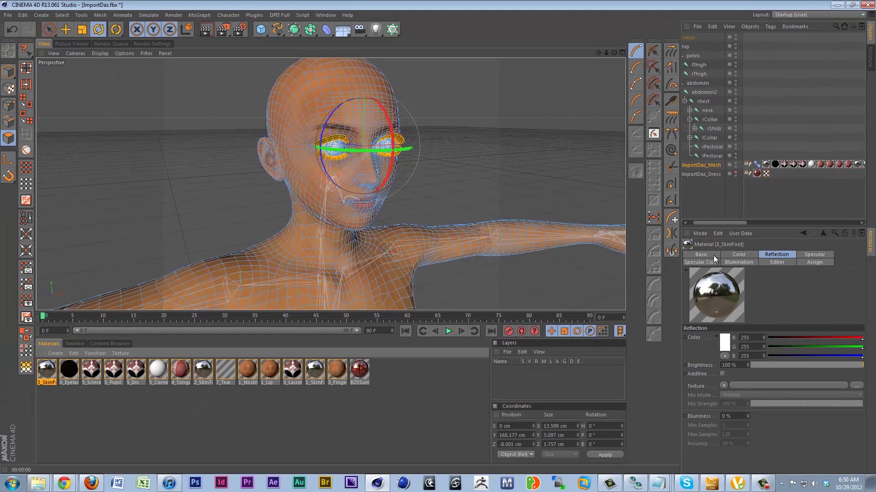
Turn off Reflection on the 3_SkinFoot and 2_SkinTorso materials.
click(713, 255)
click(717, 372)
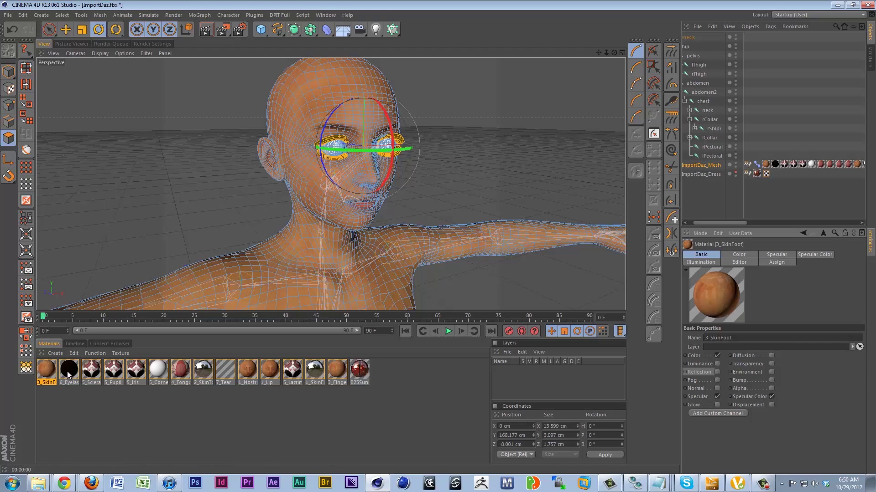
click(199, 371)
click(768, 255)
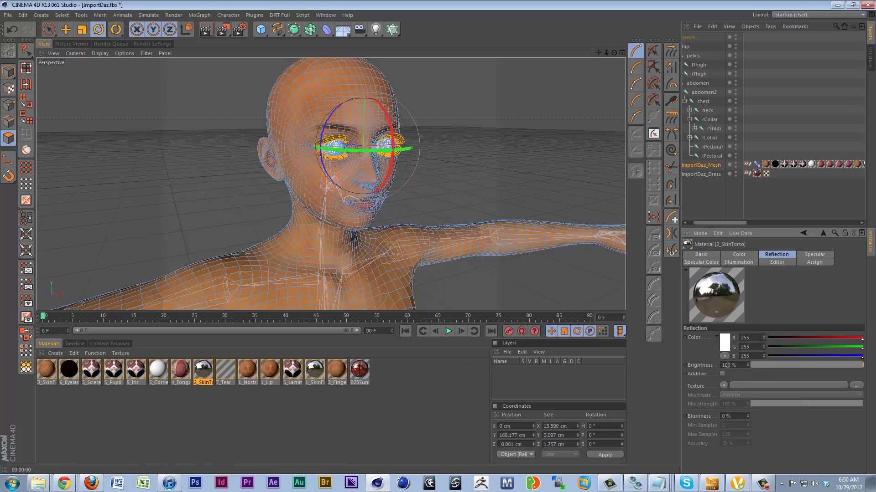
click(703, 256)
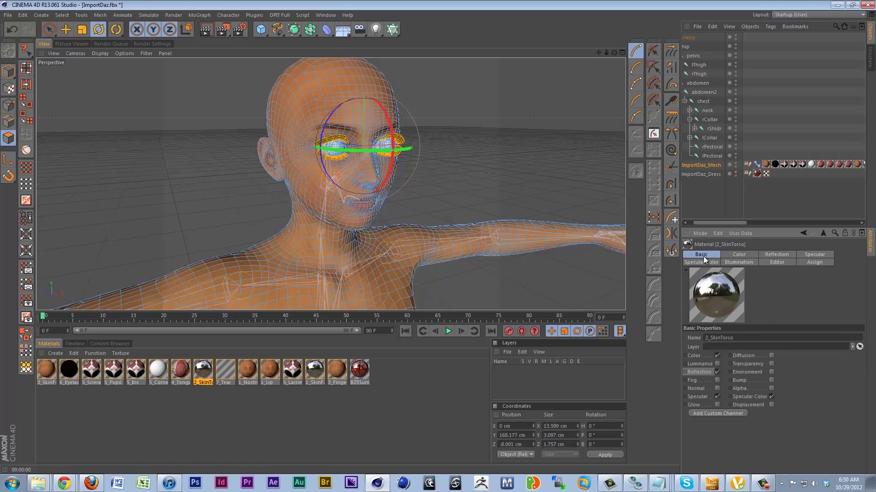
click(716, 372)
Review the 3_SkinFoot, 6_Eyelash, 5_Sclera, 5_Pupil and 5_Iris materials in turn.
click(50, 369)
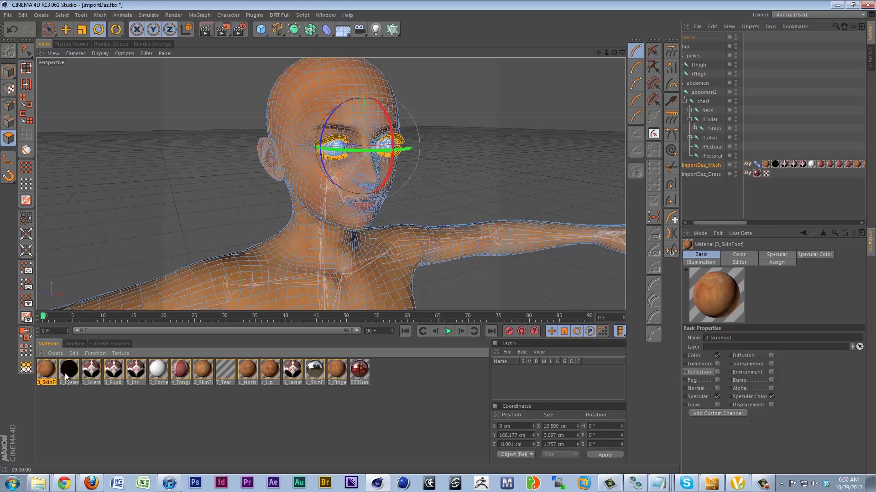
click(66, 377)
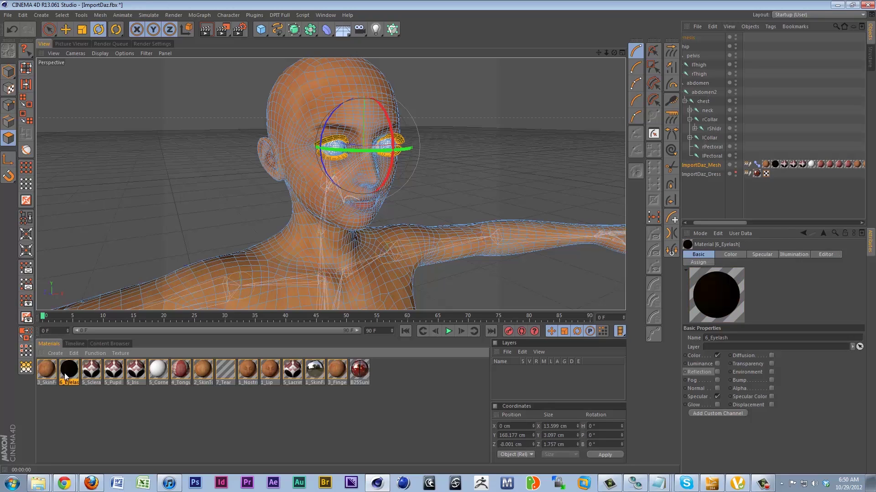
click(92, 375)
click(113, 372)
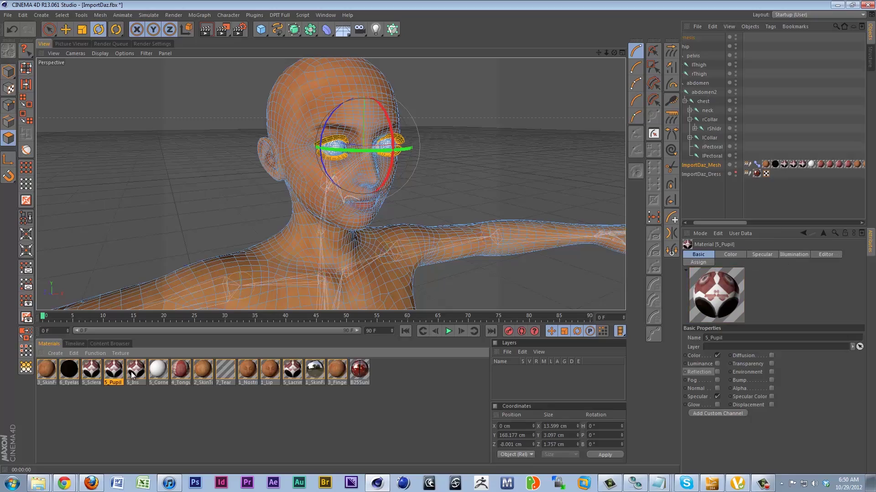
click(135, 372)
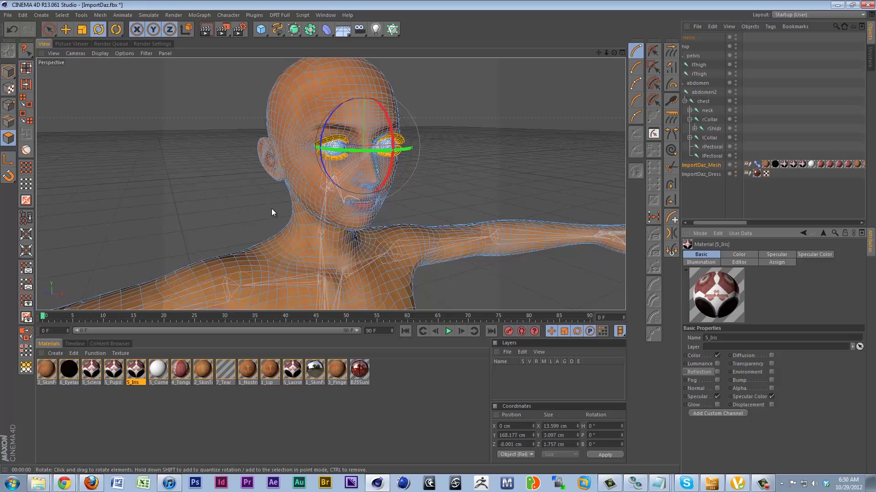
Make ImportDaz_Dress visible again on the figure.
scroll(276, 187, down, 3)
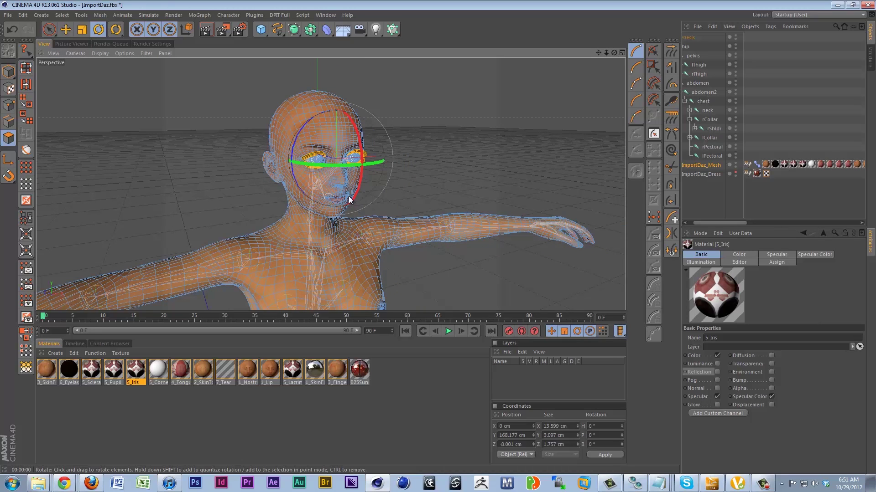
alt+drag(349, 196, 399, 175)
scroll(333, 194, up, 2)
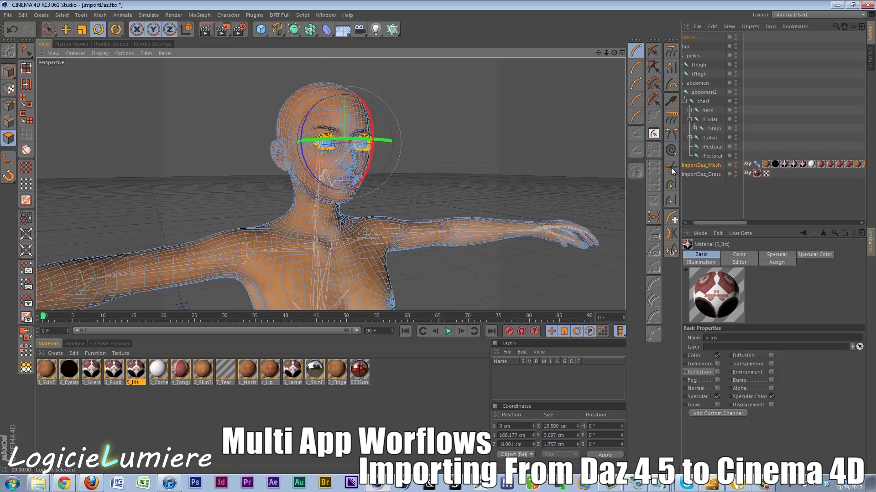
click(735, 172)
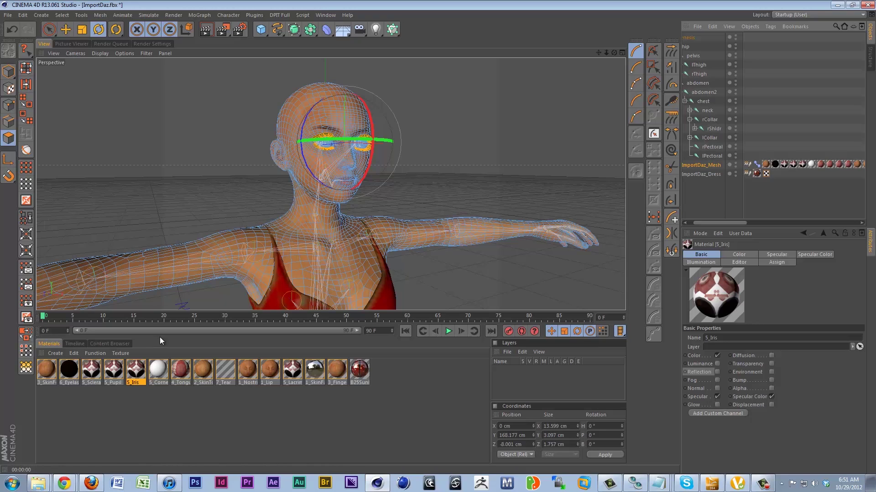
Turn off Environment on the 5_Cornea and 1_Lip materials.
click(157, 370)
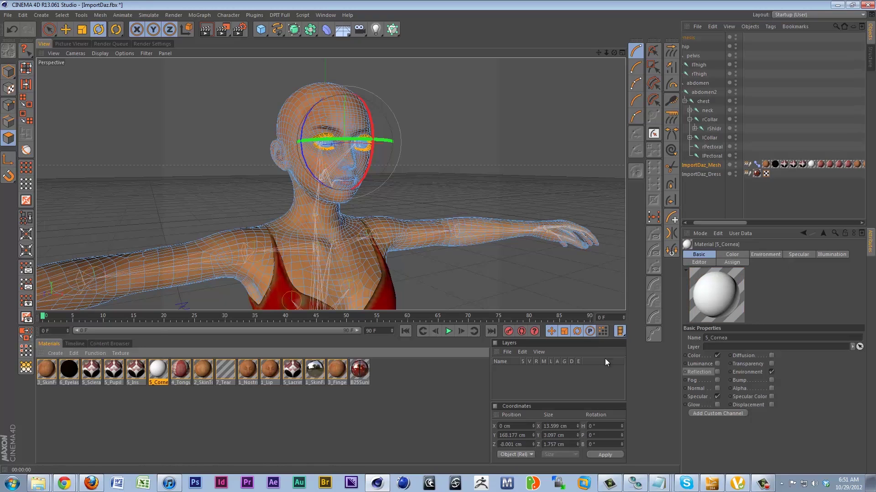
click(770, 373)
click(179, 371)
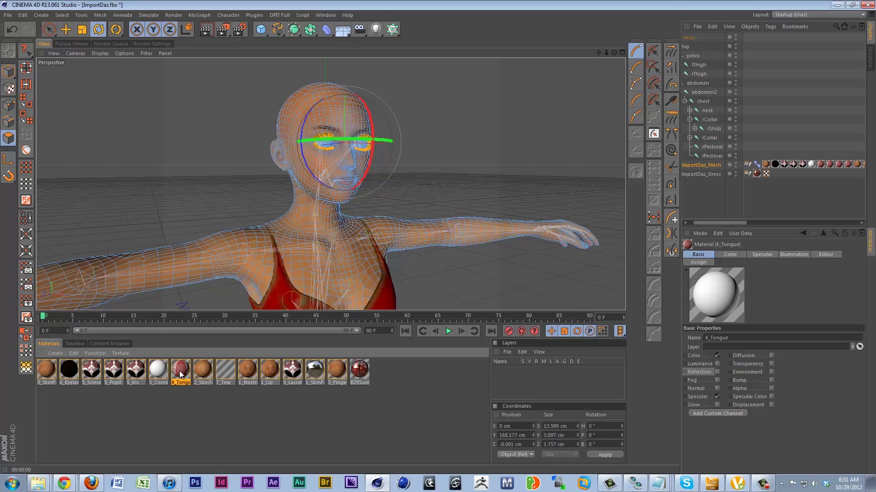
click(200, 370)
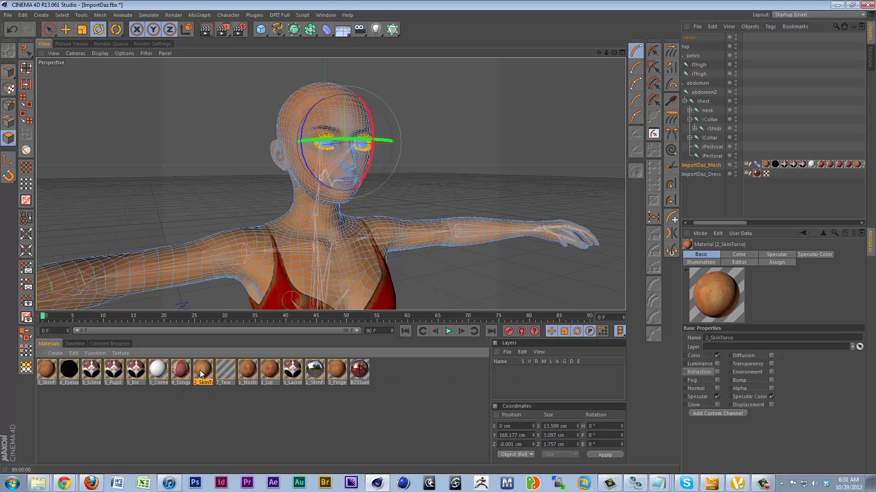
click(231, 375)
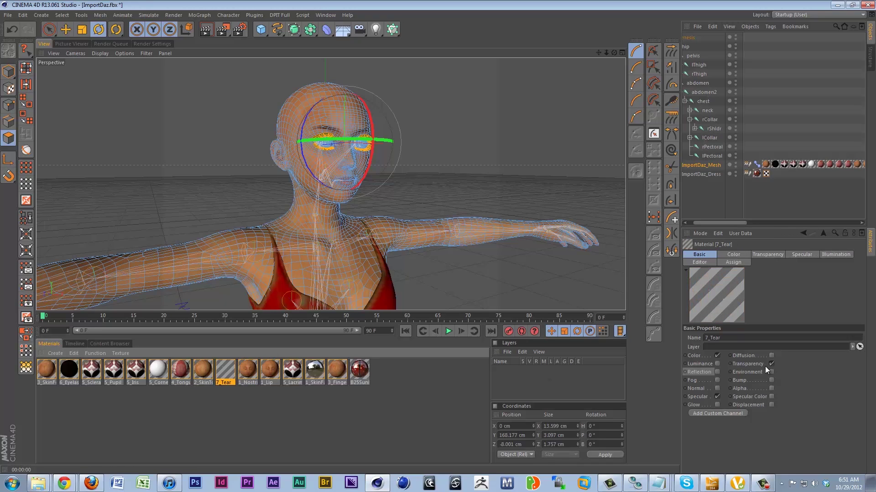
click(244, 372)
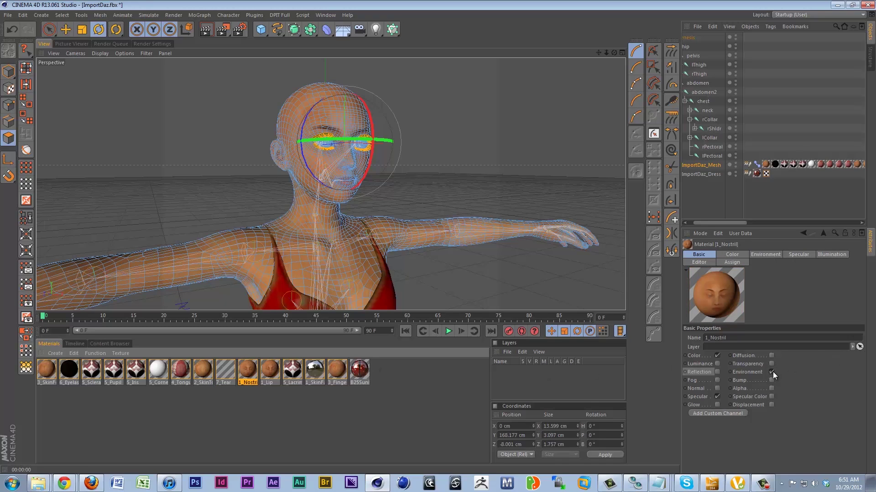
click(274, 375)
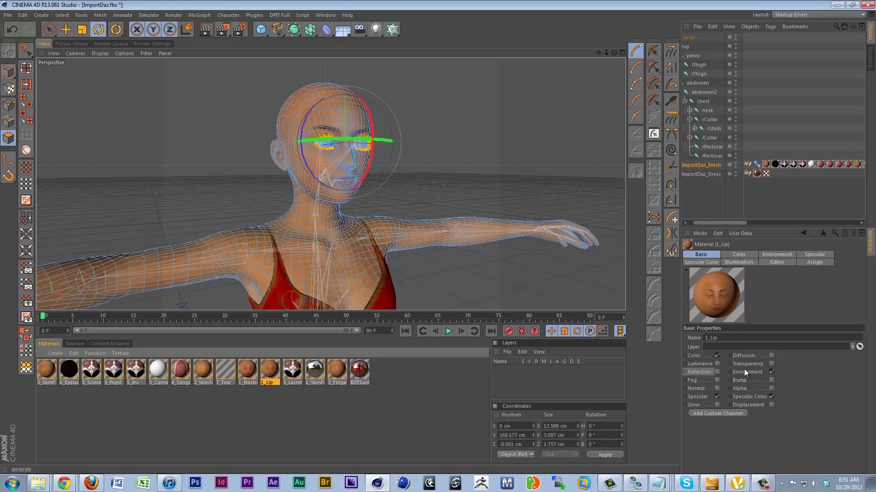
click(770, 372)
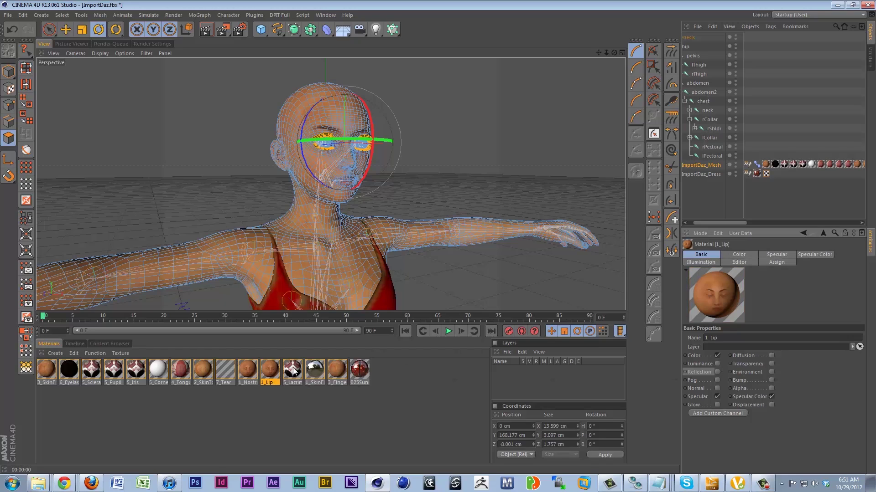
Turn off Reflection on 1_SkinFace and Environment on 3_Fingernail.
click(294, 372)
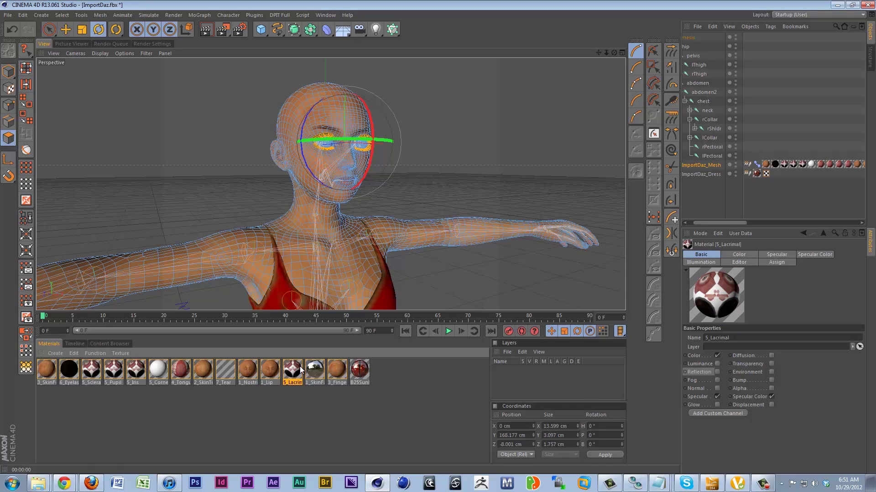
click(314, 370)
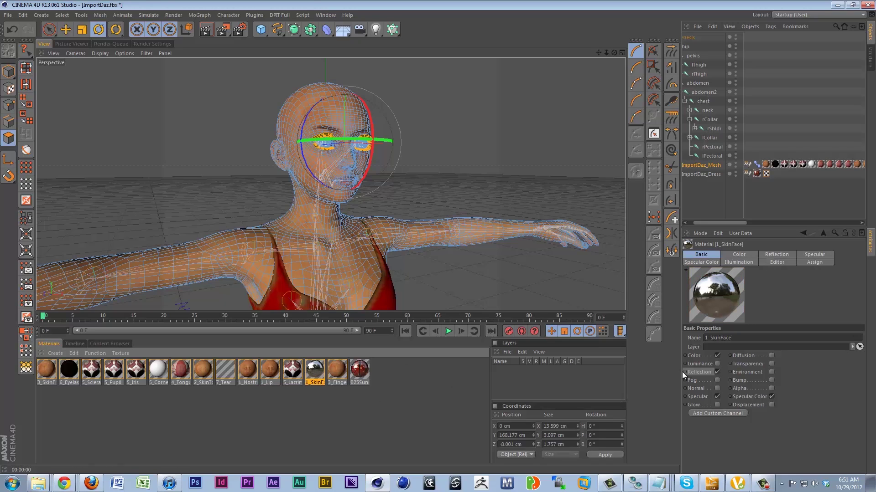
click(717, 372)
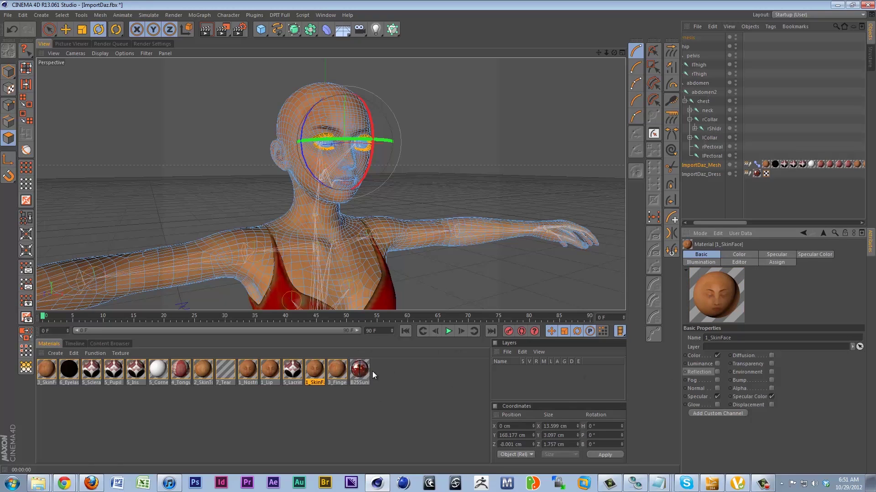
click(337, 370)
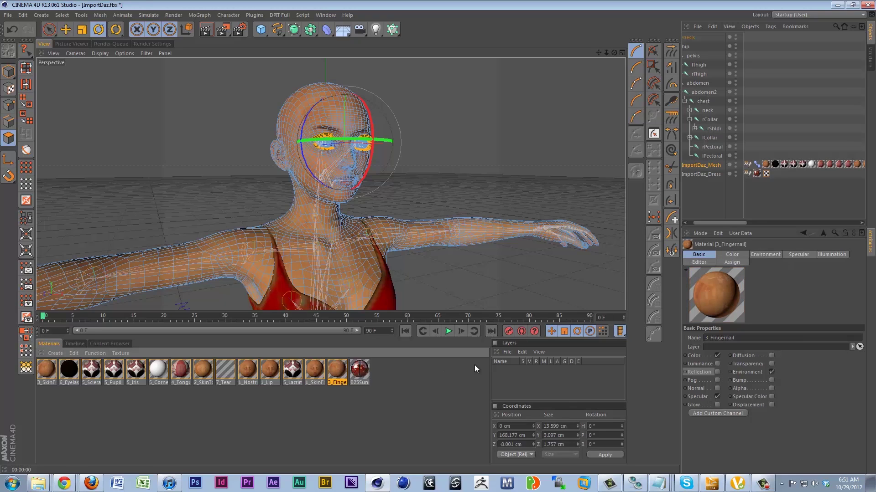
click(771, 371)
click(360, 370)
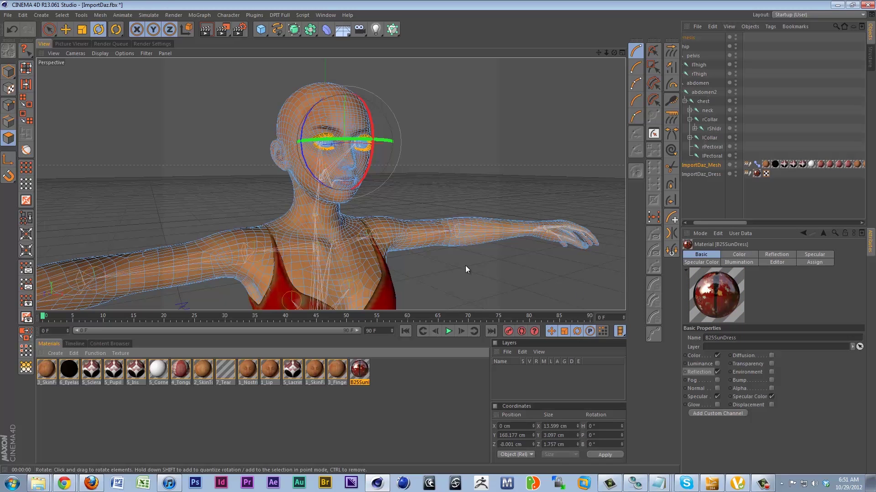
Render a test view of the whole figure from a slightly high angle.
scroll(392, 192, down, 3)
scroll(438, 241, up, 3)
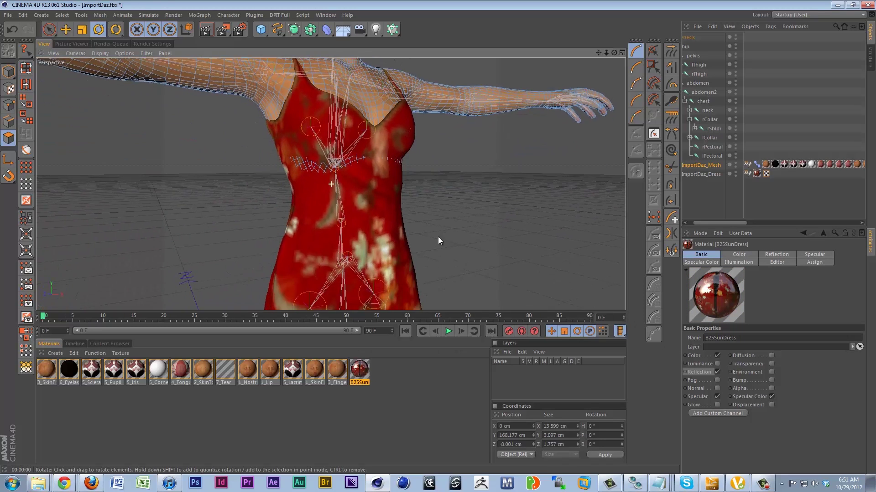
alt+middle_drag(438, 240, 383, 208)
scroll(383, 208, down, 3)
alt+drag(394, 184, 353, 225)
scroll(353, 225, up, 5)
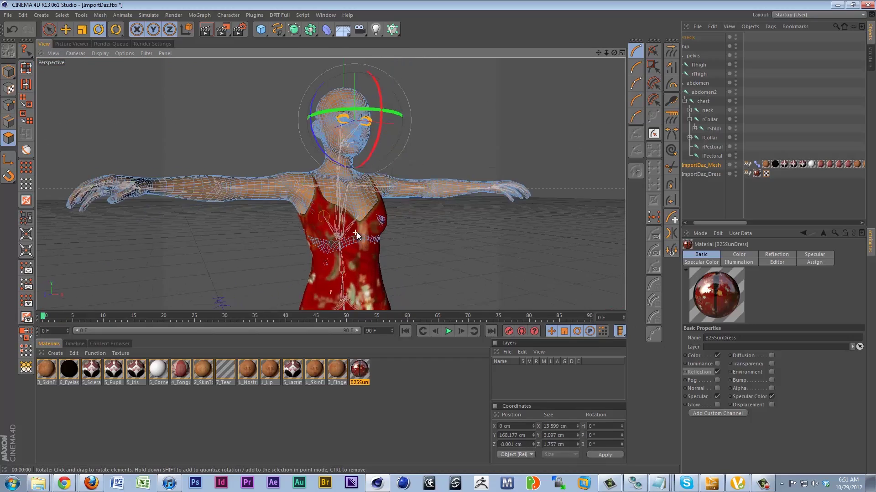
alt+drag(381, 256, 334, 243)
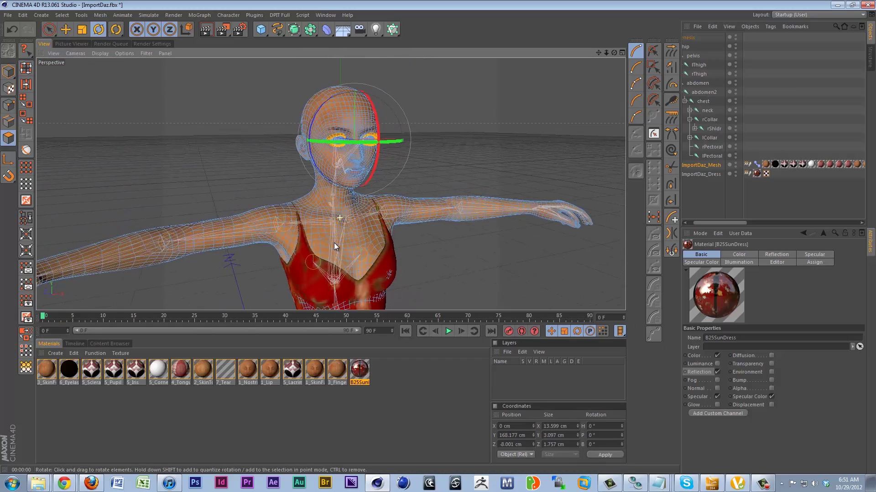
click(43, 371)
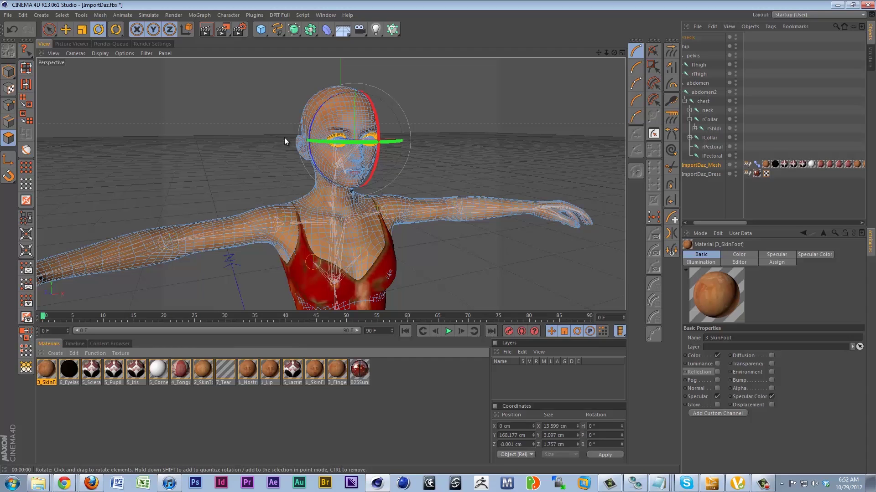
click(207, 30)
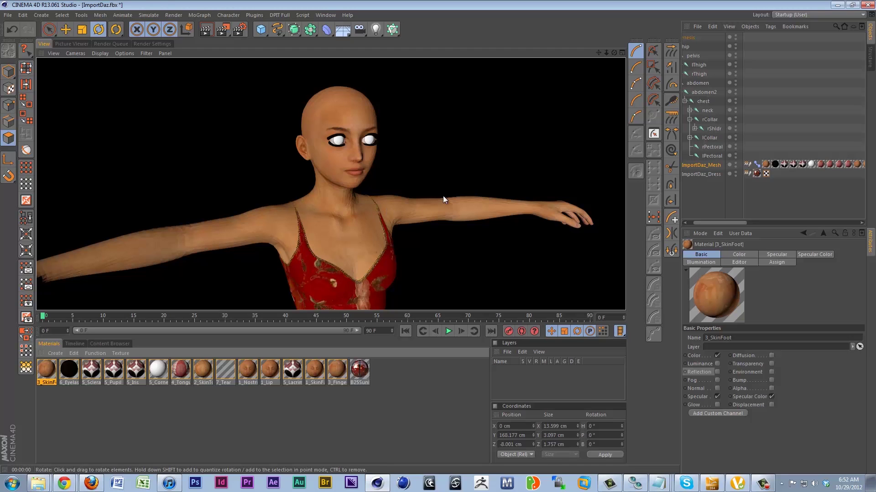
Add a Phong tag to ImportDaz_Mesh and render a new preview.
click(714, 164)
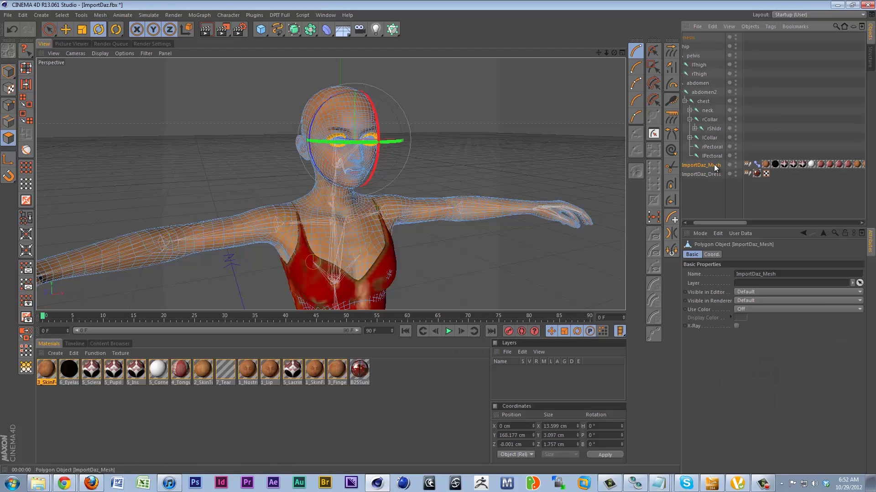
right_click(712, 164)
mouse_move(735, 166)
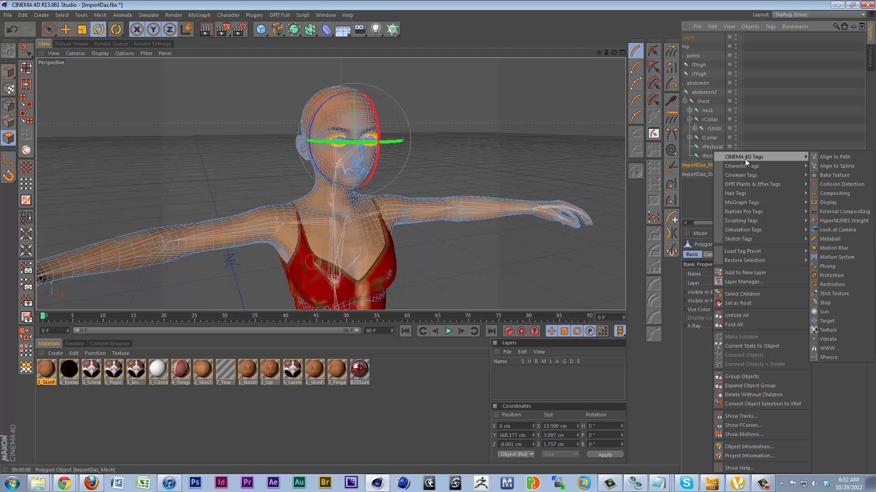
click(691, 193)
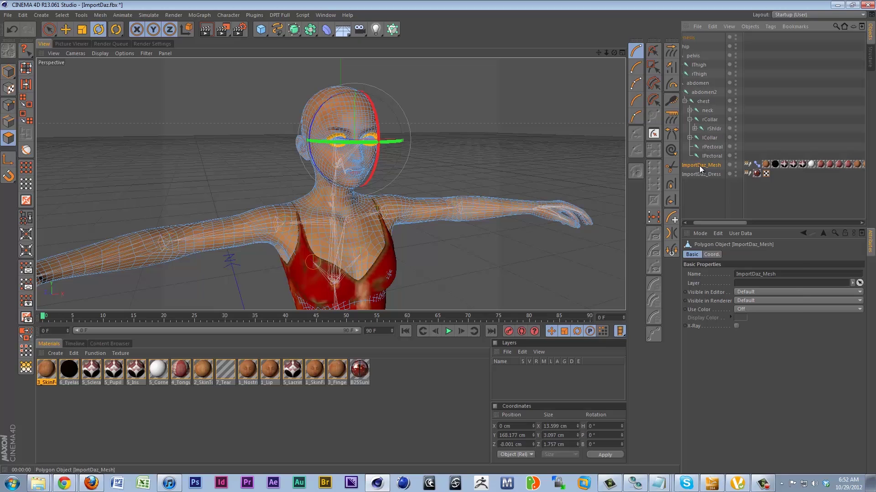
right_click(699, 165)
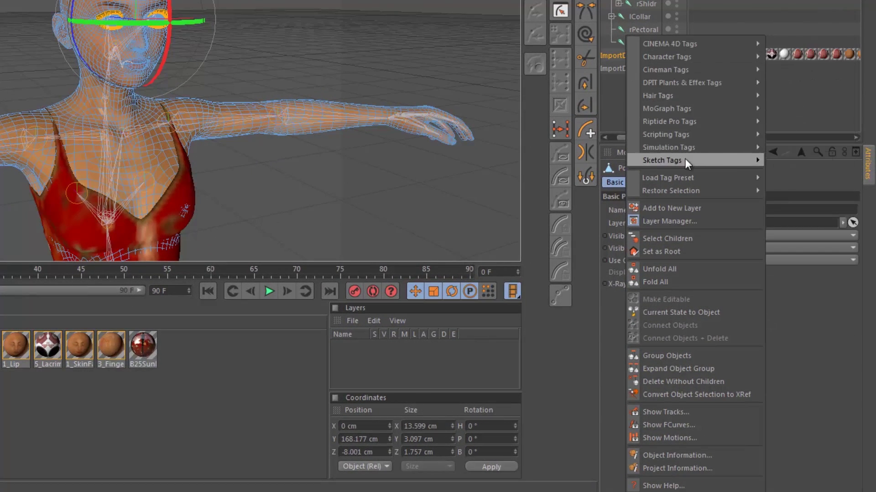
mouse_move(687, 45)
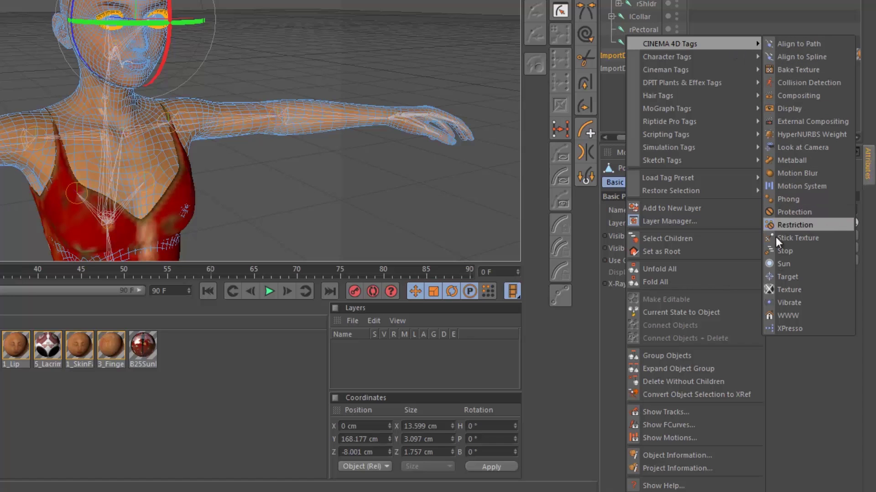
click(793, 201)
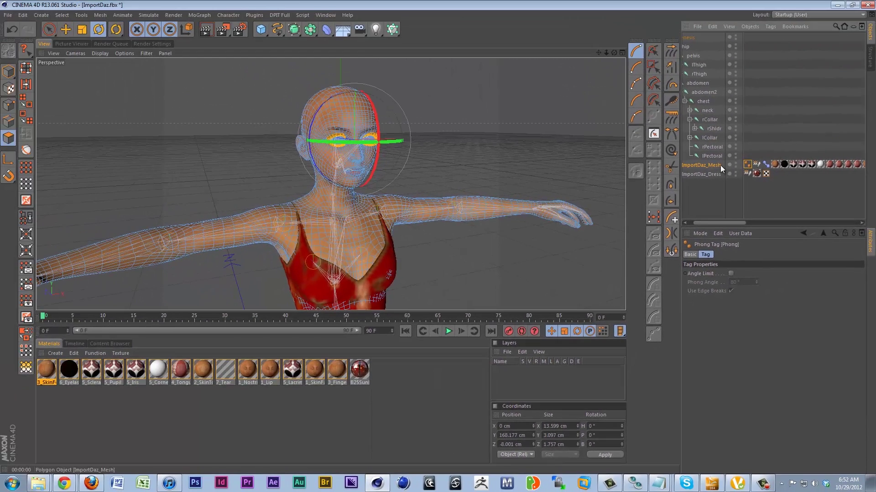
click(205, 29)
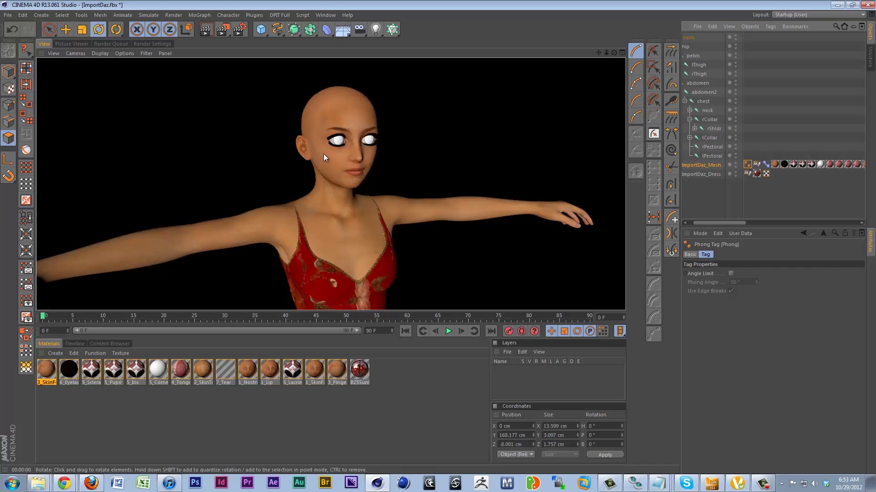
Back in the editor, frame the face and show the 5_Cornea texture tag's settings.
click(331, 173)
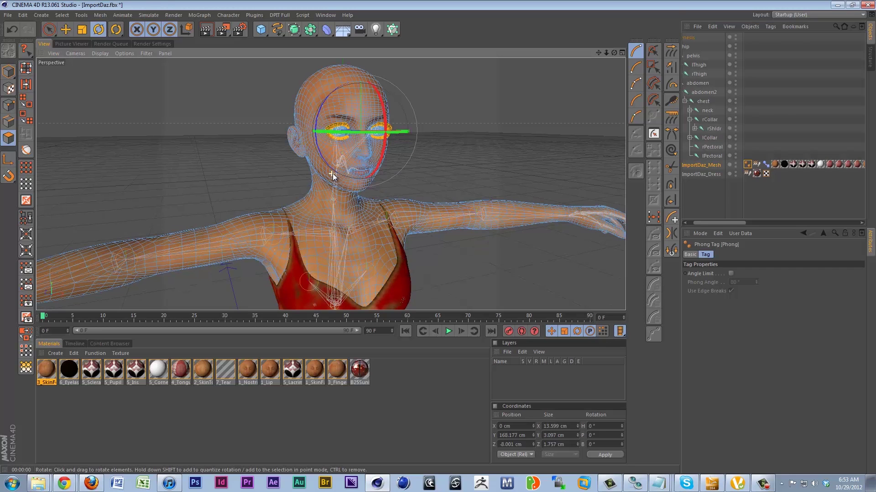
scroll(331, 173, down, 2)
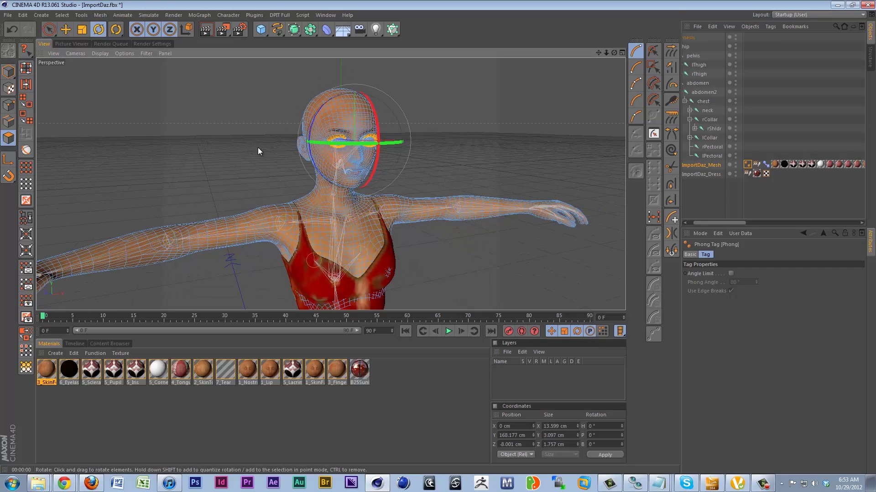
scroll(258, 153, up, 6)
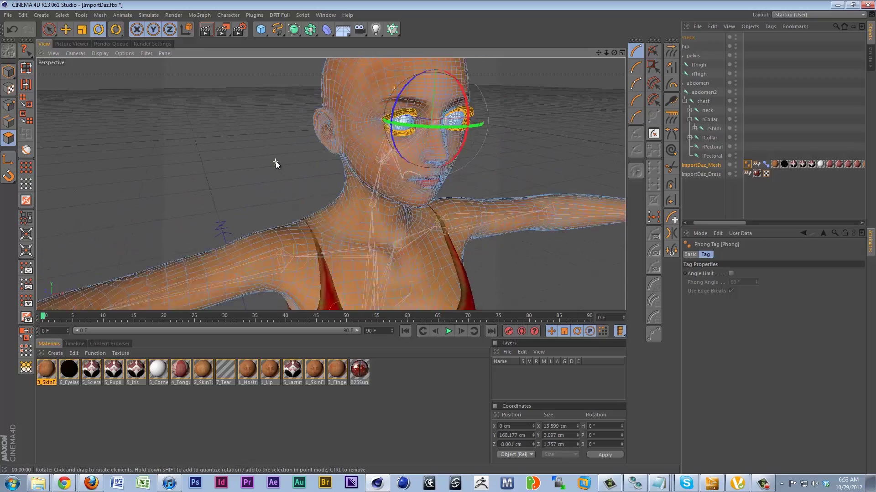
alt+drag(263, 168, 260, 201)
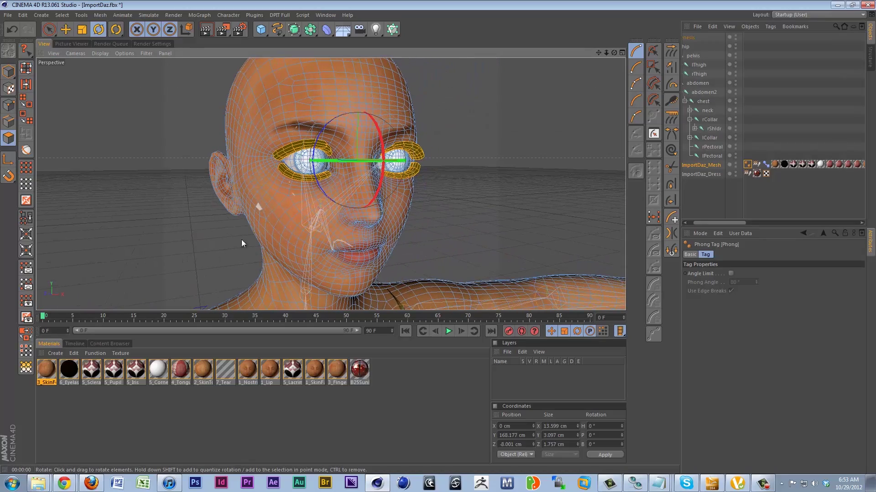
click(160, 370)
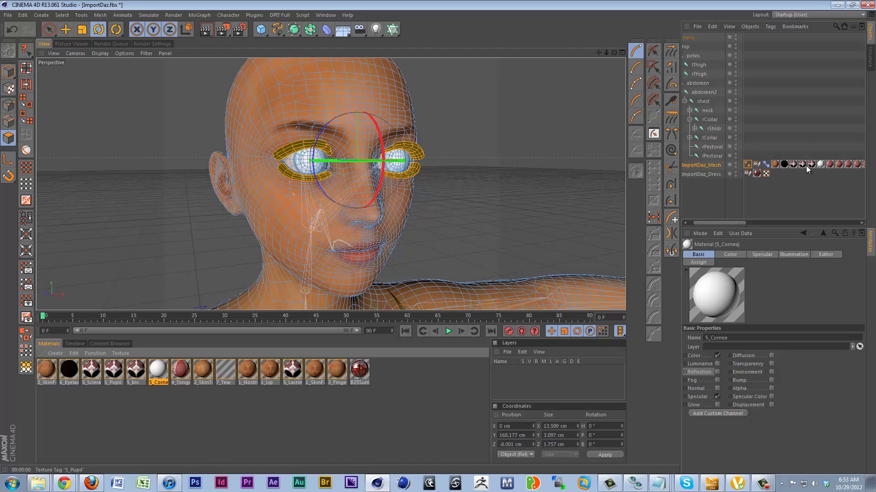
click(819, 164)
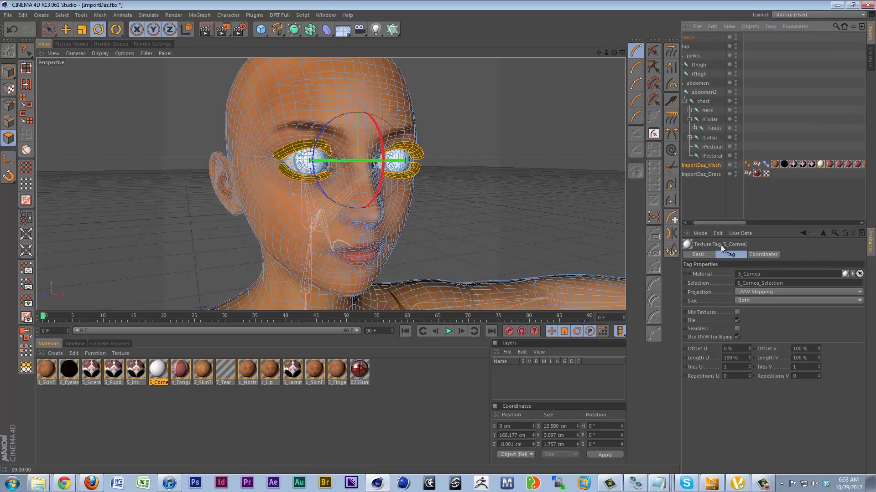
drag(743, 223, 819, 223)
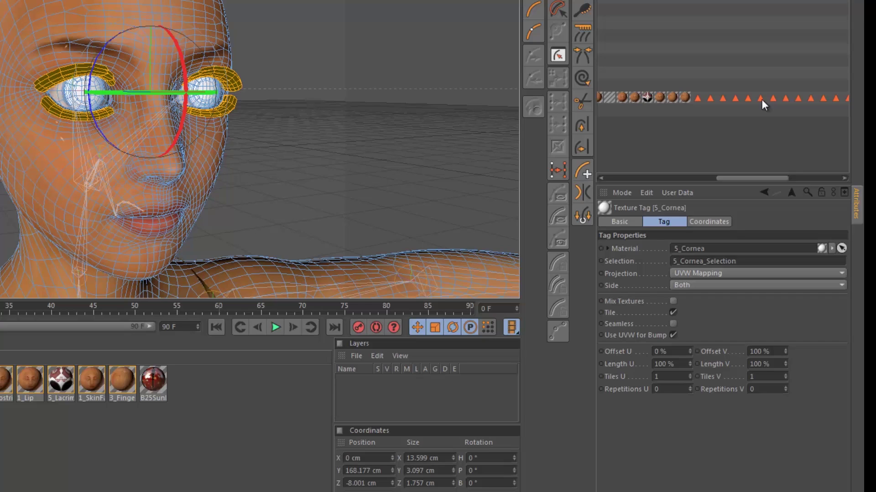
Restore the 5_Cornea_Selection polygons, then reselect the 5_Cornea texture tag.
click(760, 98)
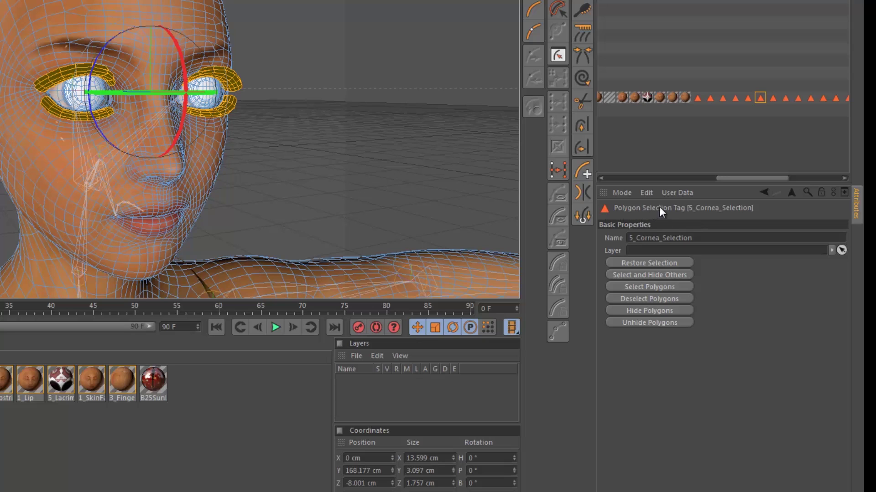
double_click(757, 98)
scroll(79, 103, up, 2)
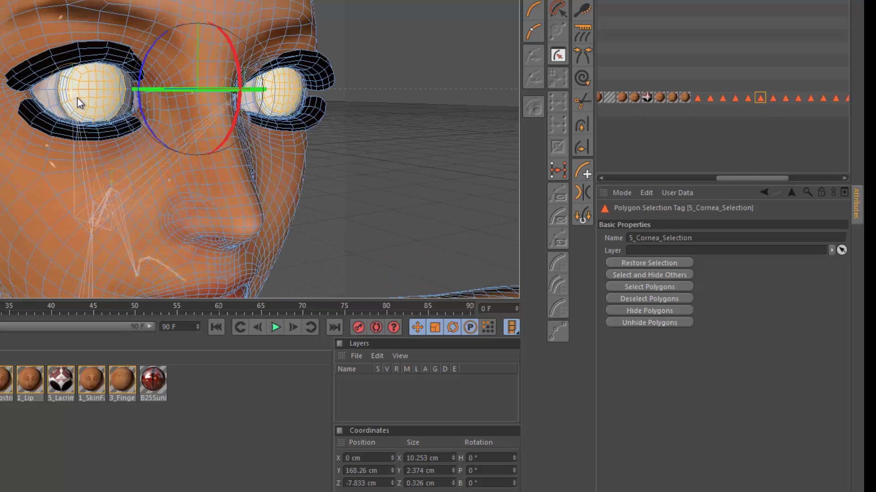
scroll(80, 102, up, 2)
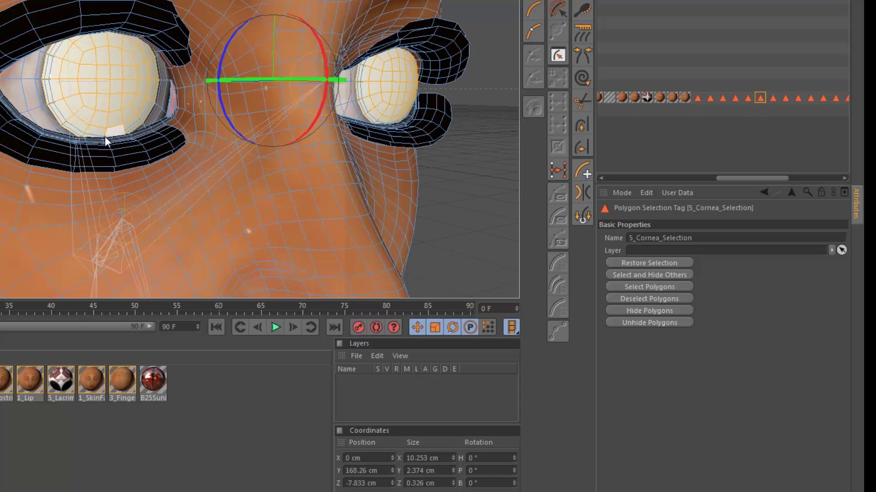
drag(746, 178, 662, 177)
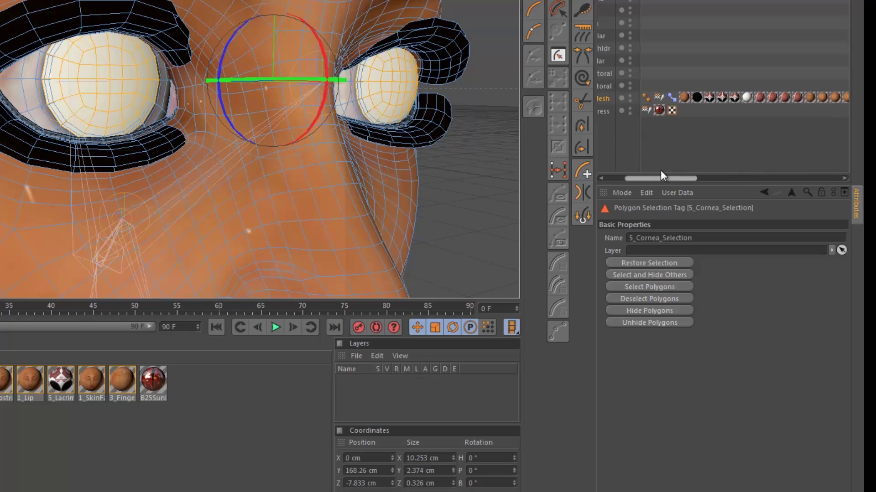
click(747, 97)
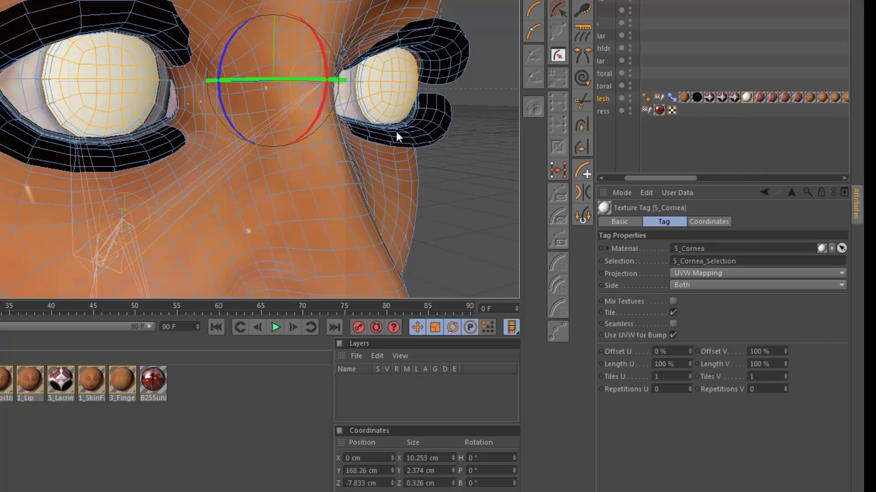
Zoom in on the eyes with the head facing the camera, and open 5_Cornea.
scroll(61, 70, down, 5)
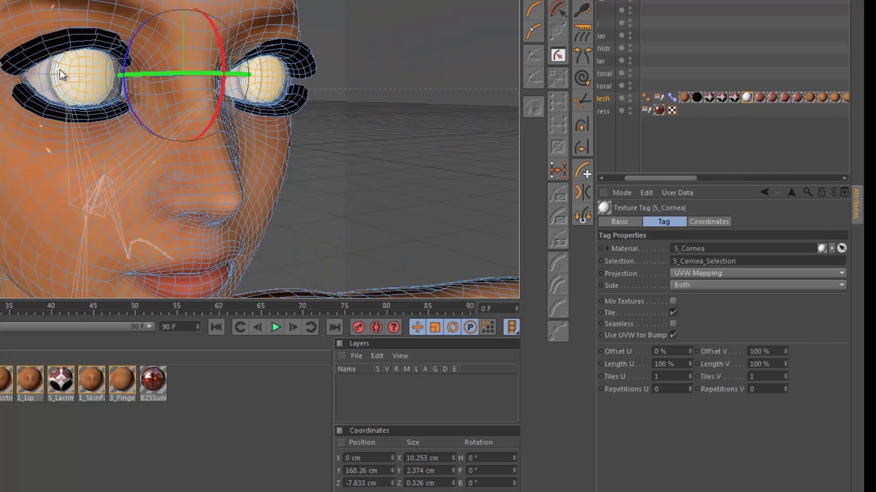
scroll(63, 73, up, 4)
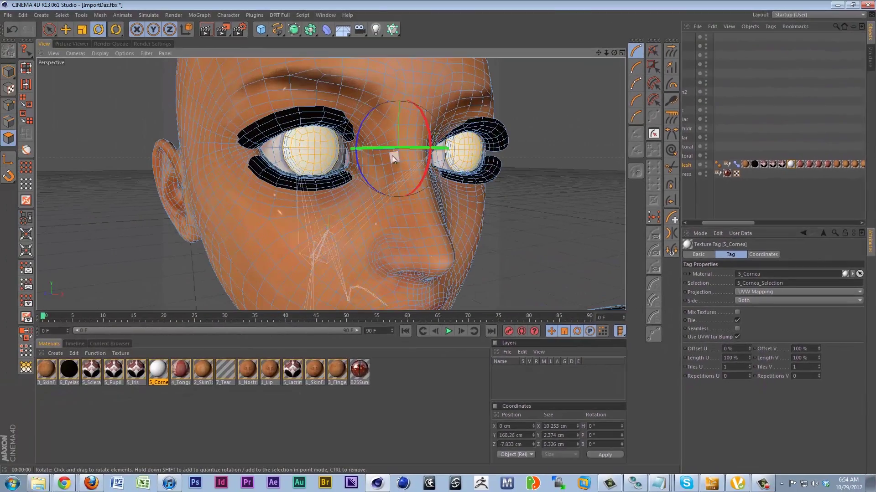
scroll(365, 160, up, 2)
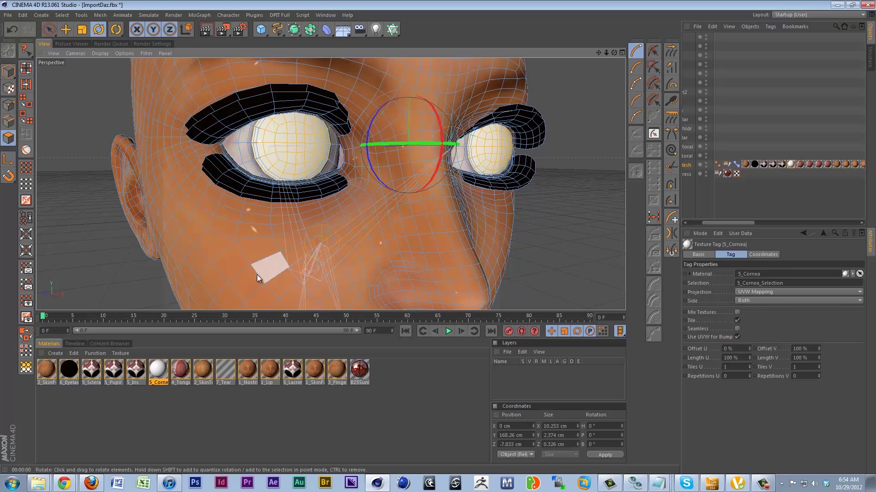
scroll(292, 146, down, 10)
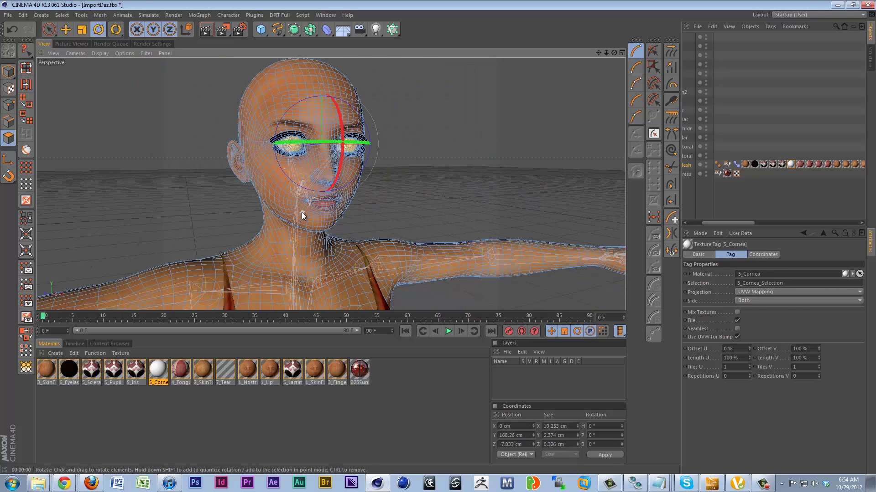
alt+drag(303, 211, 330, 212)
scroll(330, 212, up, 5)
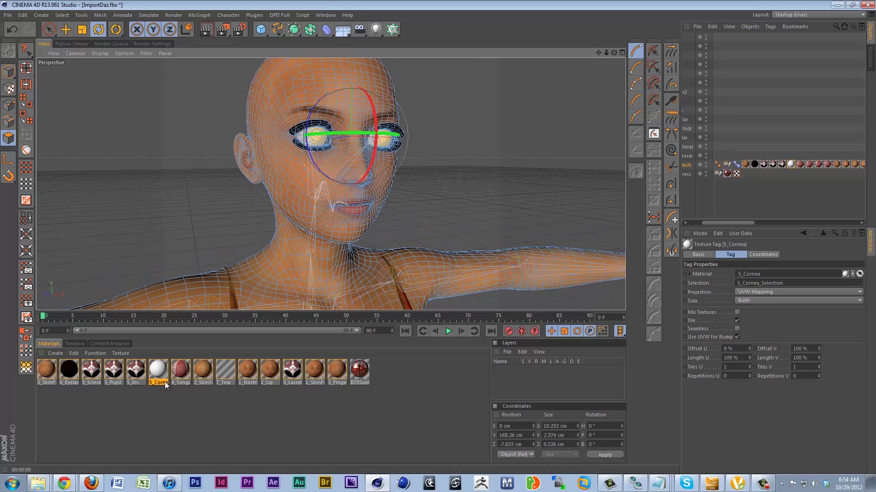
click(158, 369)
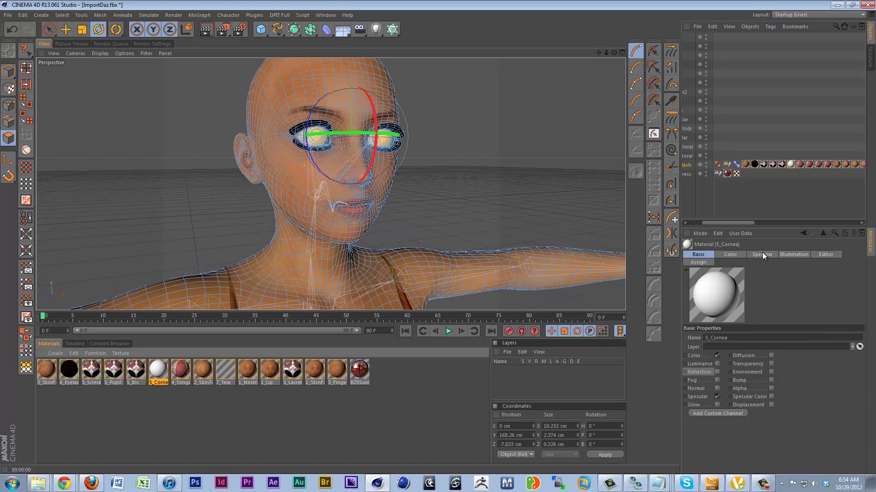
Tick Transparency in the 5_Cornea material's Basic tab after checking the eyes' highlights.
click(704, 253)
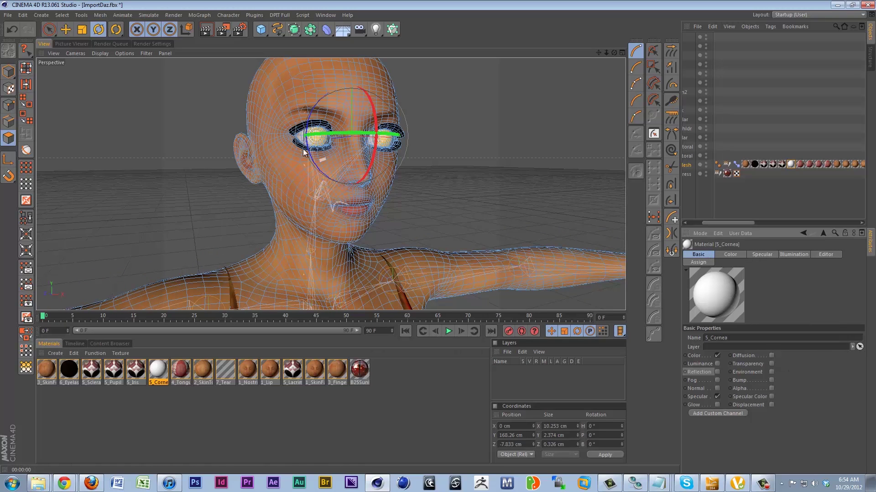
scroll(319, 151, up, 6)
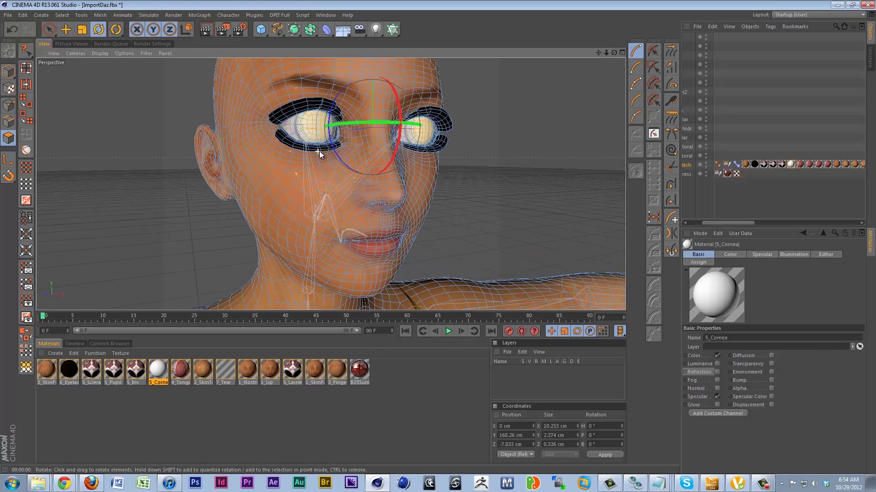
alt+middle_drag(346, 149, 345, 209)
scroll(345, 209, up, 2)
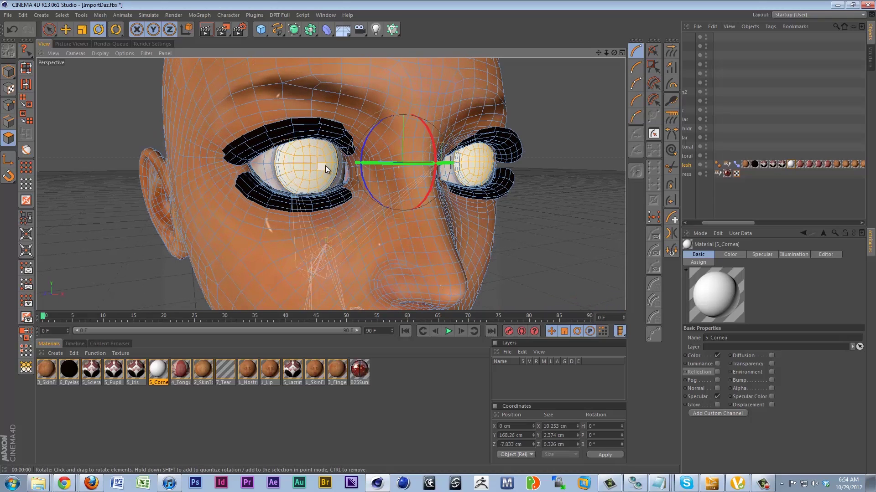
mouse_move(324, 167)
mouse_down()
mouse_move(503, 190)
mouse_move(324, 158)
mouse_up()
drag(313, 171, 311, 157)
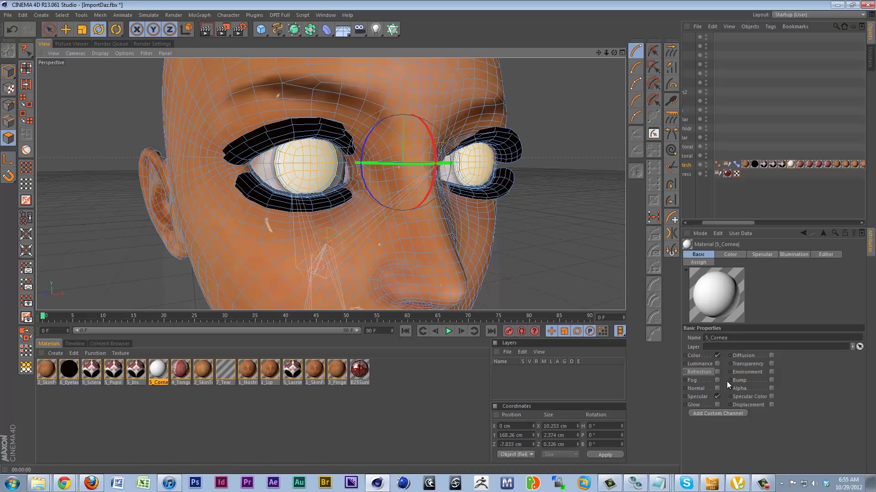
click(771, 363)
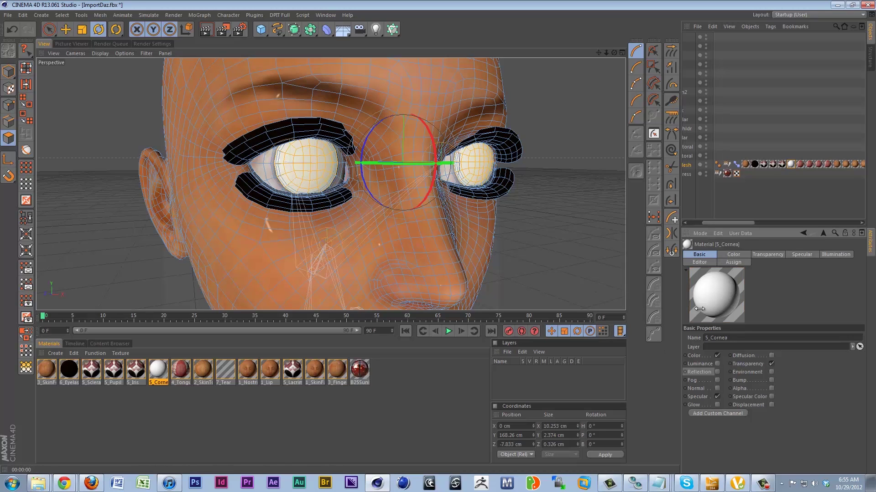
Review the cornea Transparency settings: refraction 1 and a 1500 x 1500 bitmap in Multiply mode.
click(766, 255)
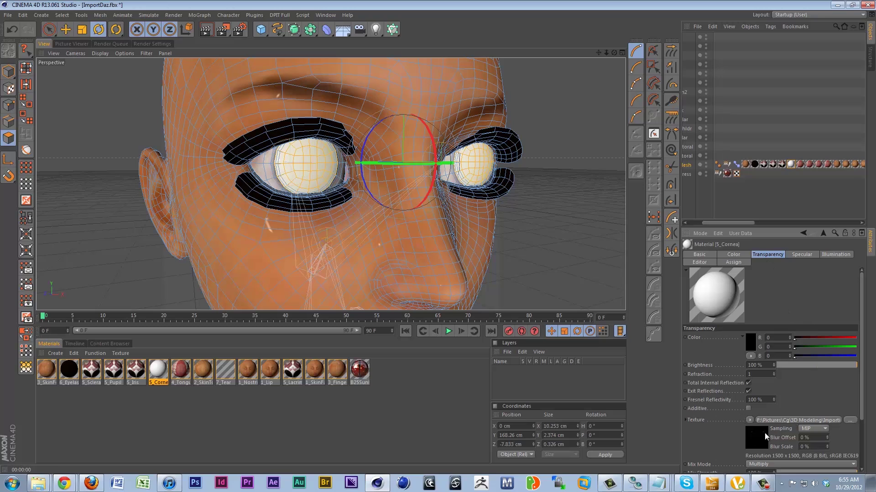
scroll(863, 374, down, 2)
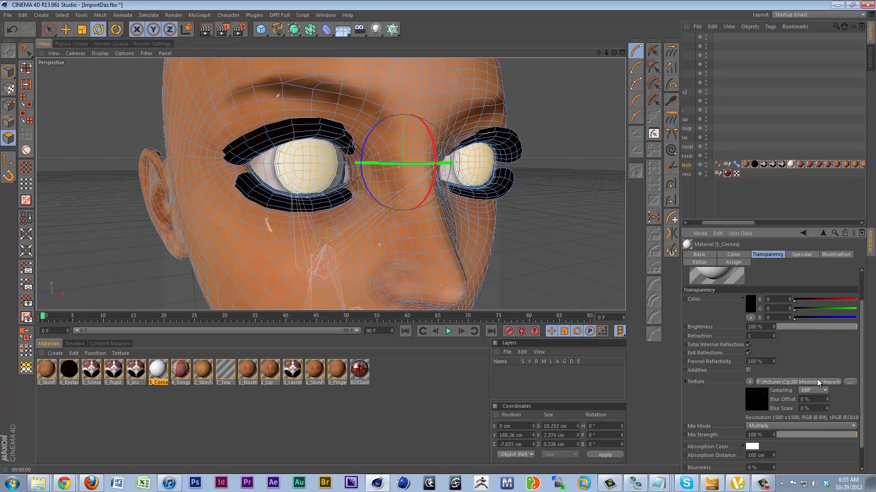
click(790, 383)
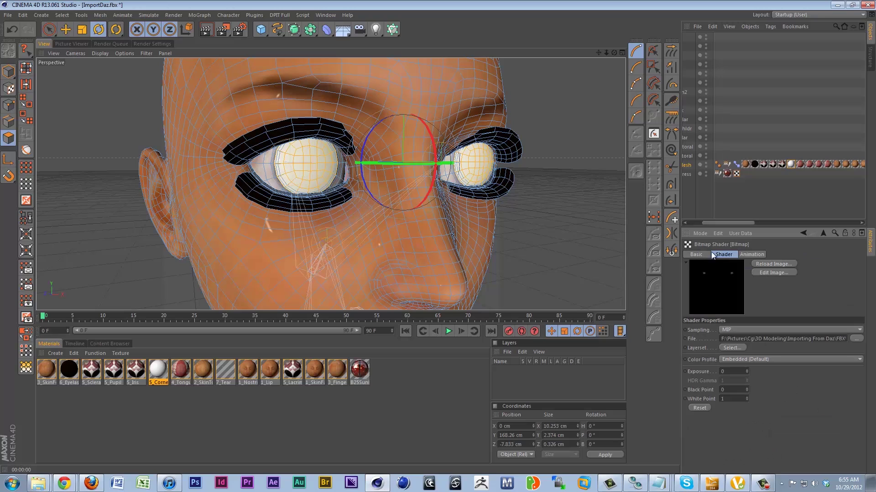
click(822, 233)
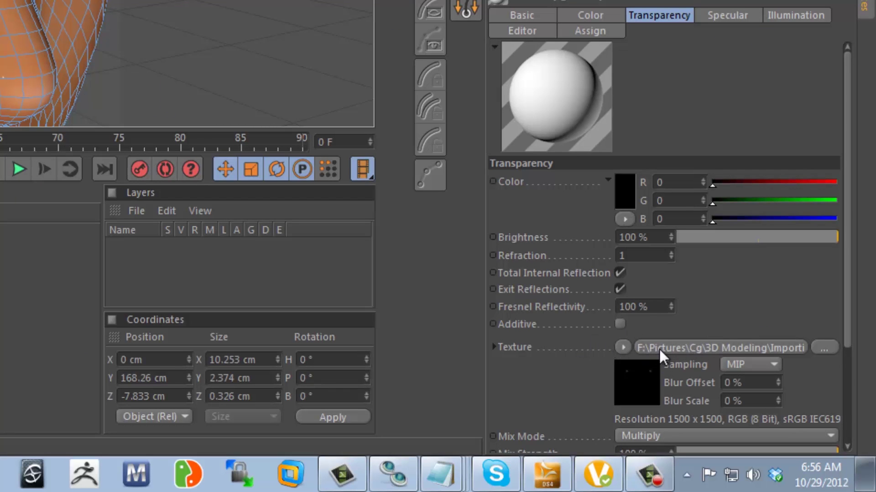
Invert the cornea transparency bitmap by setting Black Point to 1 and White Point to 0.
click(724, 348)
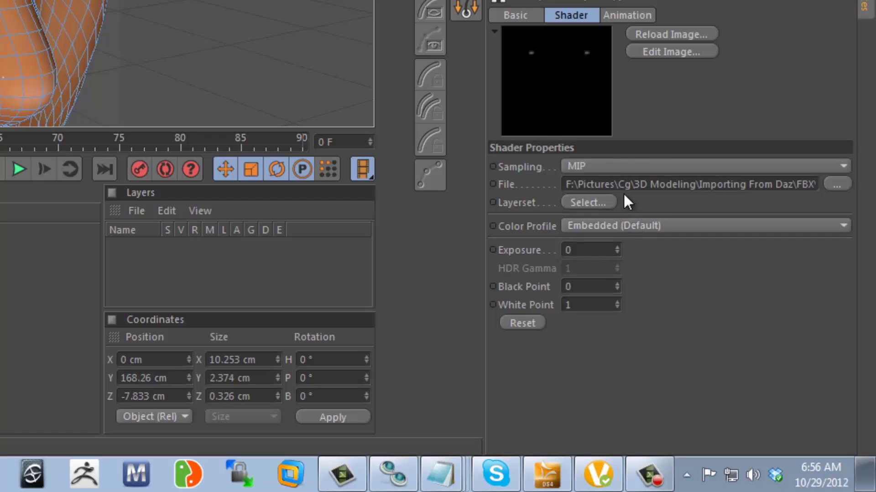
click(576, 287)
text(1)
click(577, 305)
text(0)
key(Return)
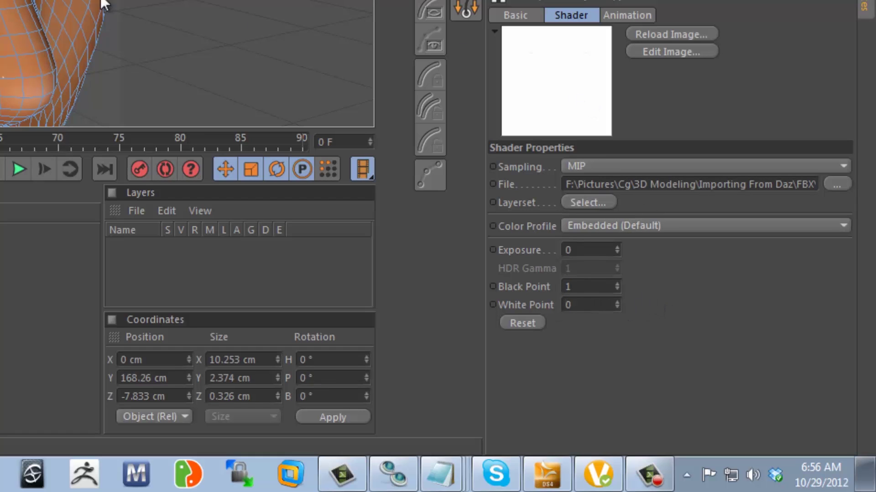
click(770, 3)
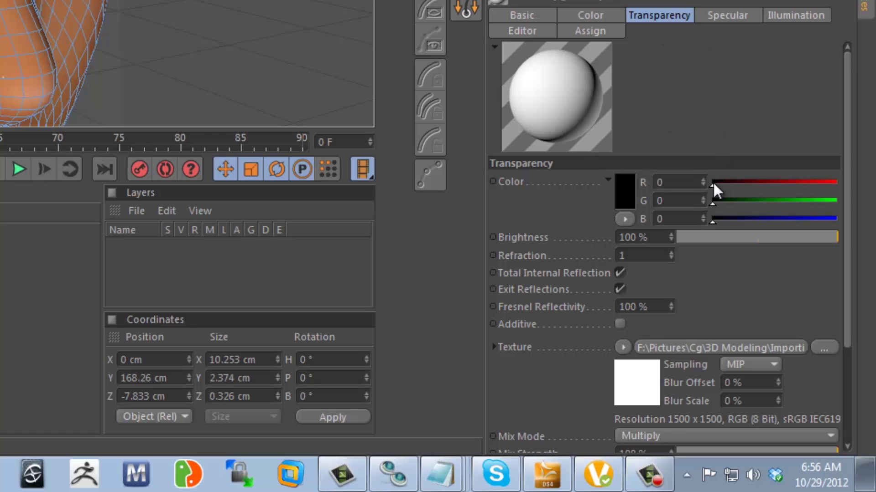
Make the 5_Cornea transparency colour white, with R, G and B at 255.
drag(713, 182, 866, 188)
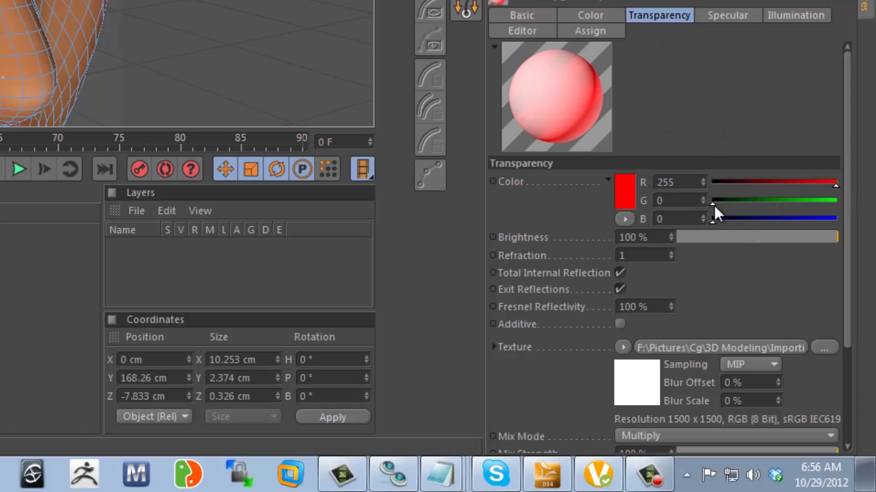
drag(713, 204, 839, 201)
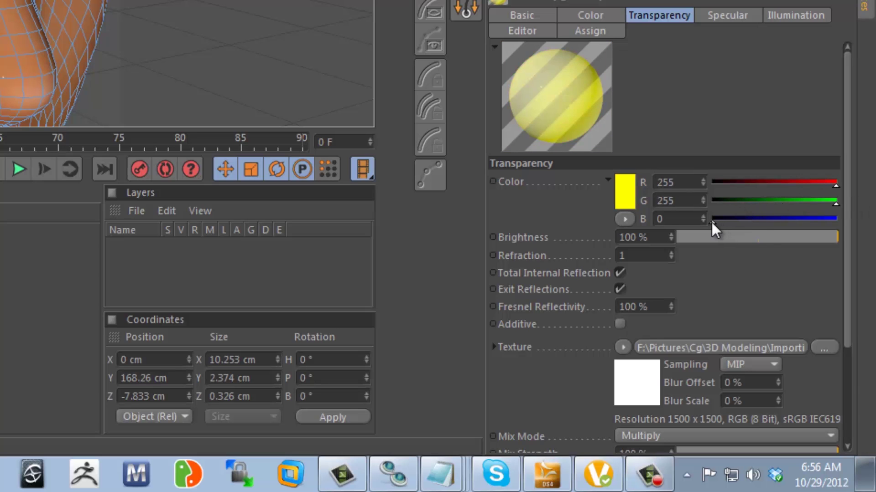
drag(711, 222, 849, 193)
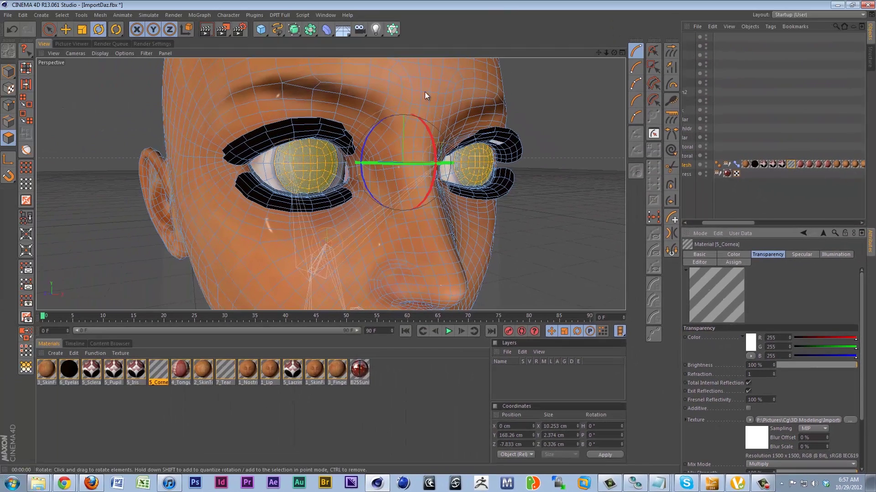
Test-render the face with Ctrl+R to inspect the corneas, then return to the editor view.
key(ctrl+r)
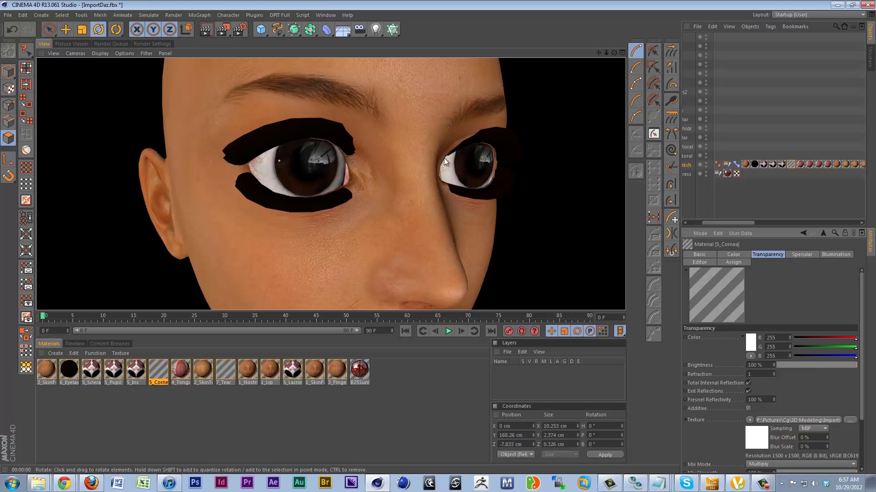
click(416, 162)
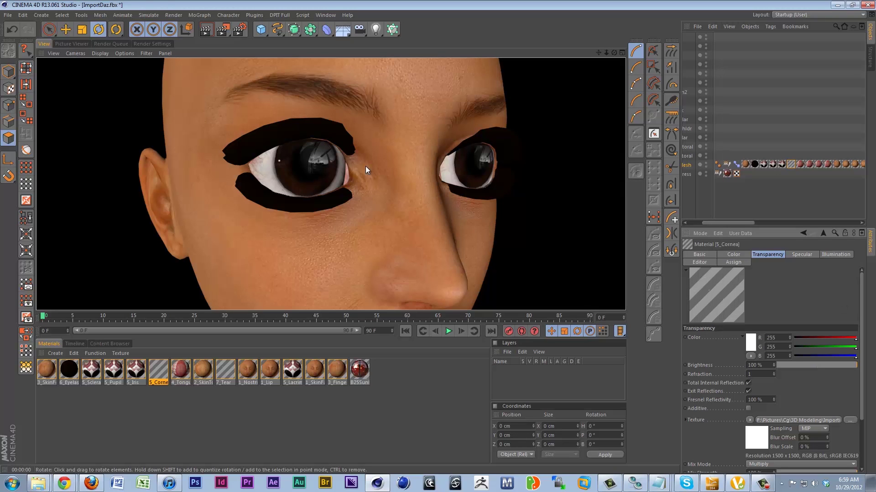
scroll(356, 169, down, 5)
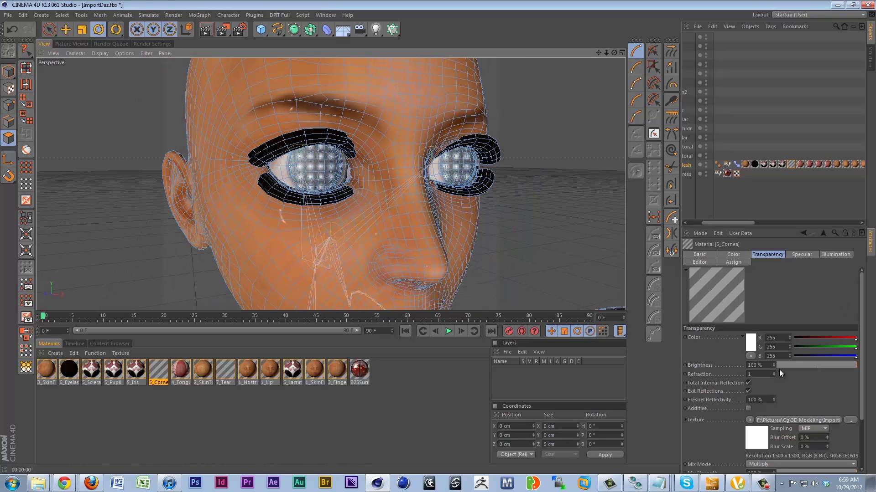
Raise the 5_Cornea transparency refraction from 1 to 1.05.
click(774, 372)
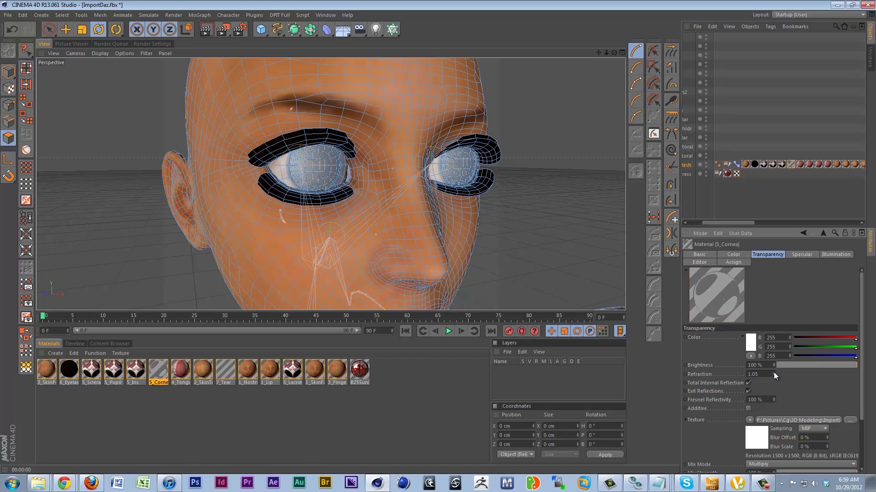
click(773, 372)
click(775, 376)
scroll(686, 274, down, 3)
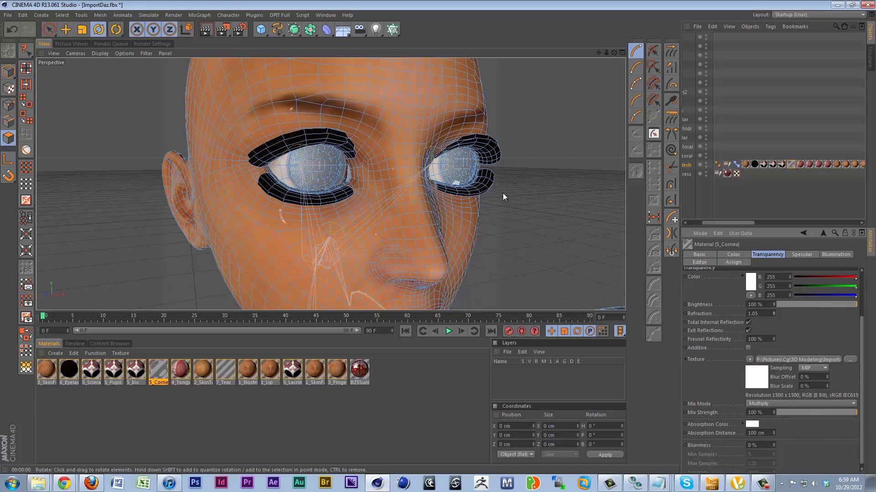
scroll(836, 338, up, 3)
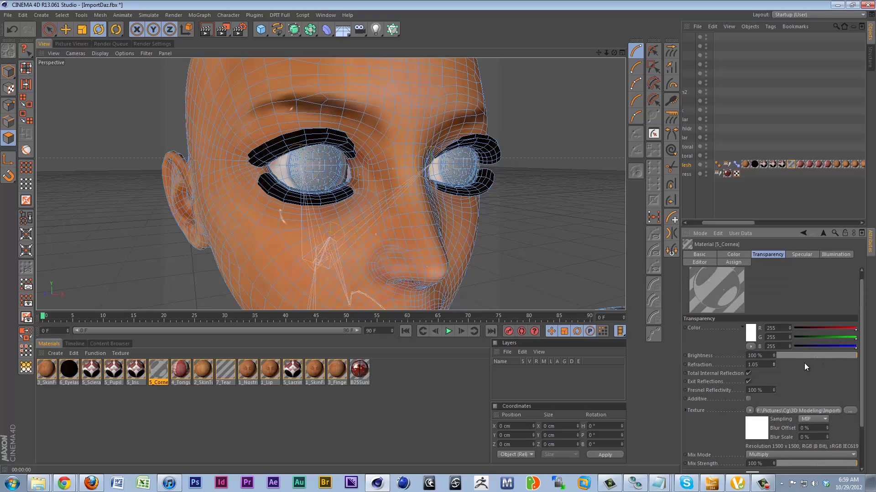
click(754, 409)
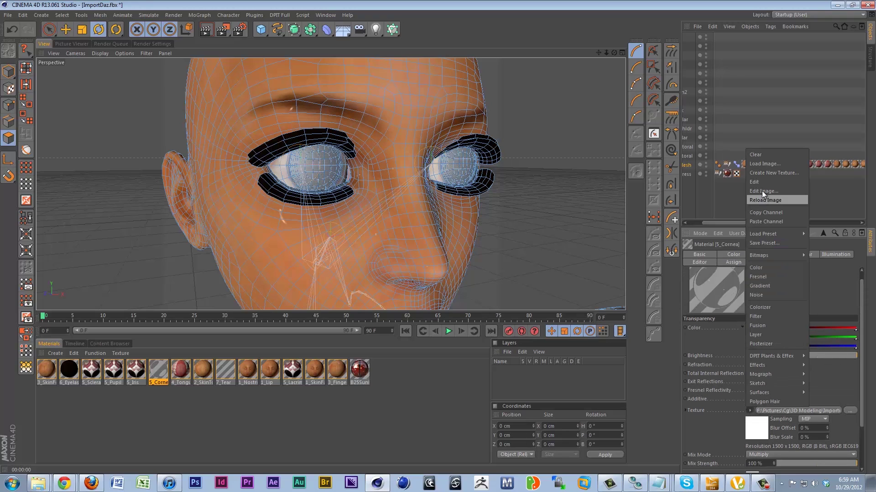
Clear the bitmap from the 5_Cornea transparency texture.
click(759, 155)
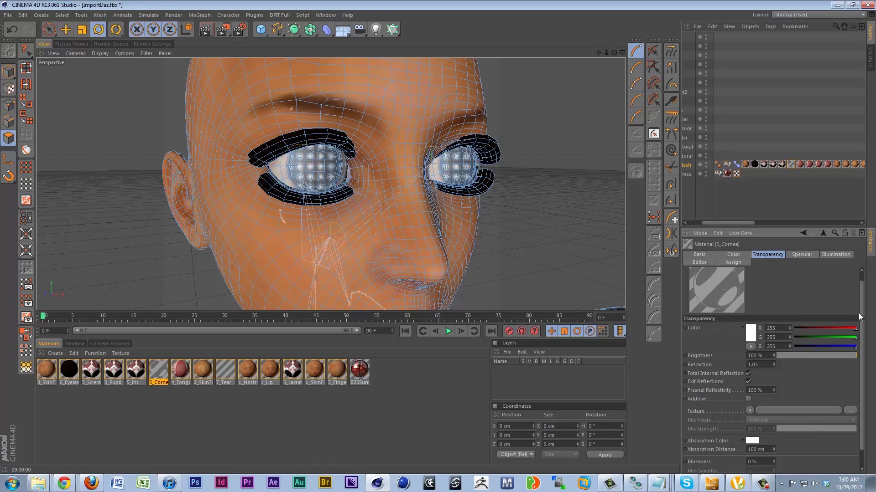
scroll(861, 311, up, 1)
scroll(861, 312, up, 1)
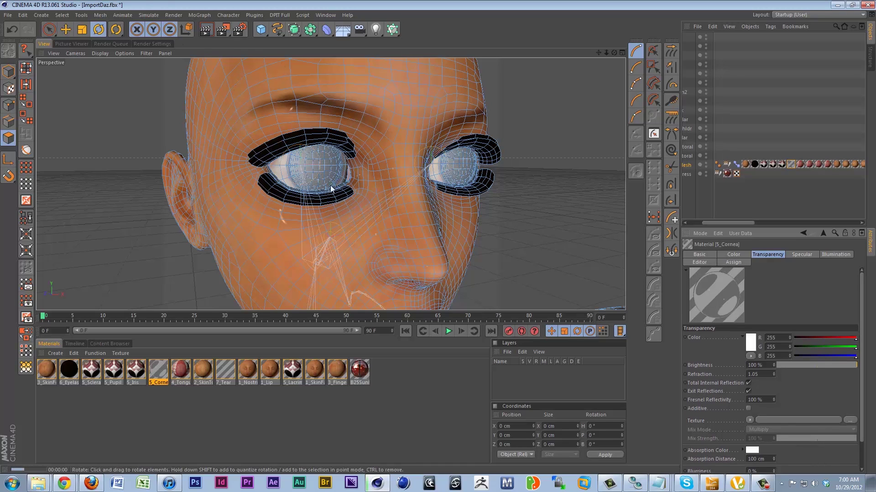
Test-render the eyes, then bring up the 6_Eyelash material's colour settings.
key(ctrl+r)
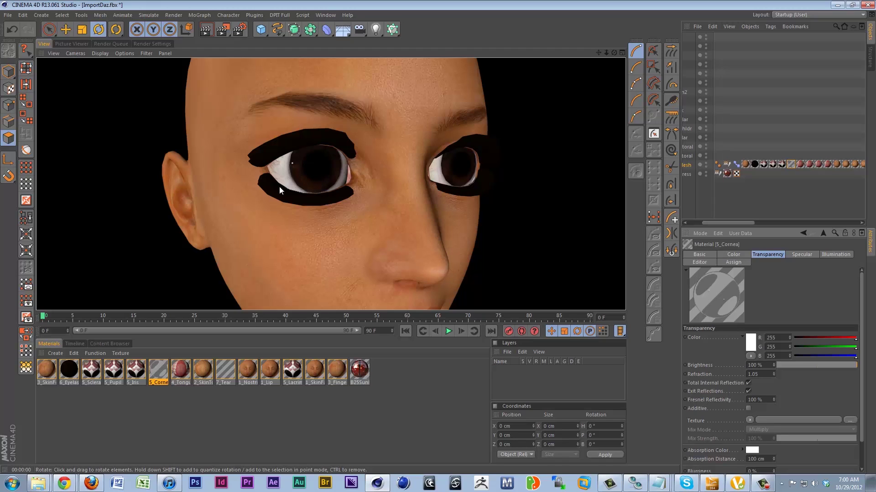
click(300, 184)
click(69, 370)
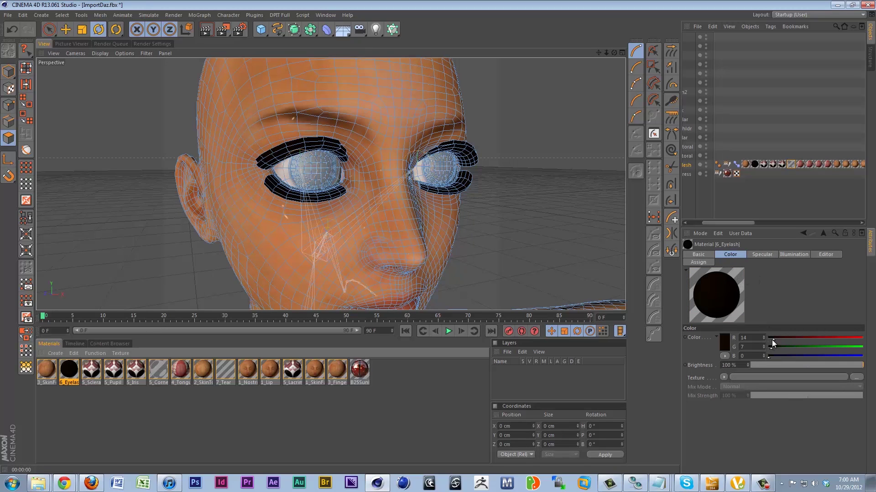
Change the 6_Eyelash colour from dark brown to white, R, G and B at 255.
drag(773, 340, 863, 341)
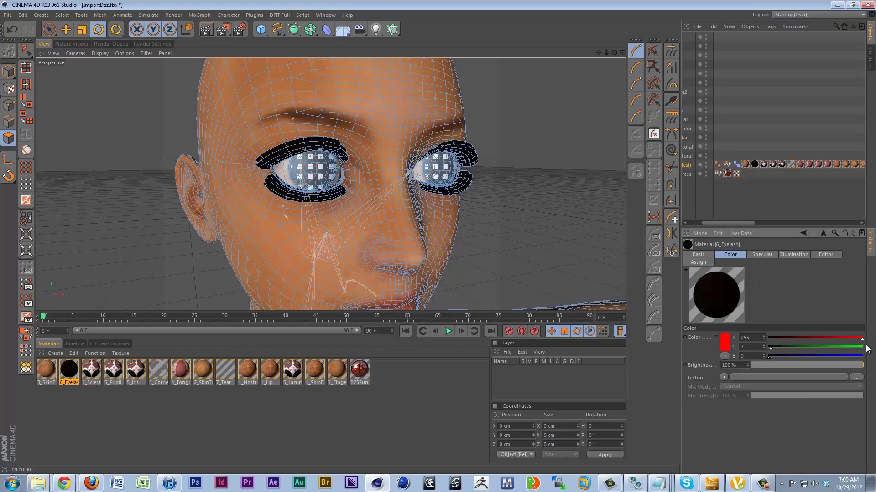
drag(771, 348, 862, 347)
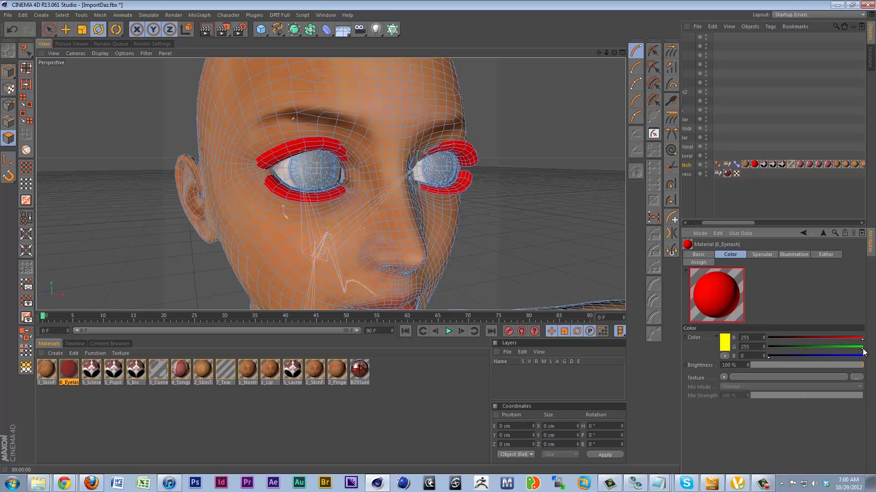
drag(768, 355, 866, 356)
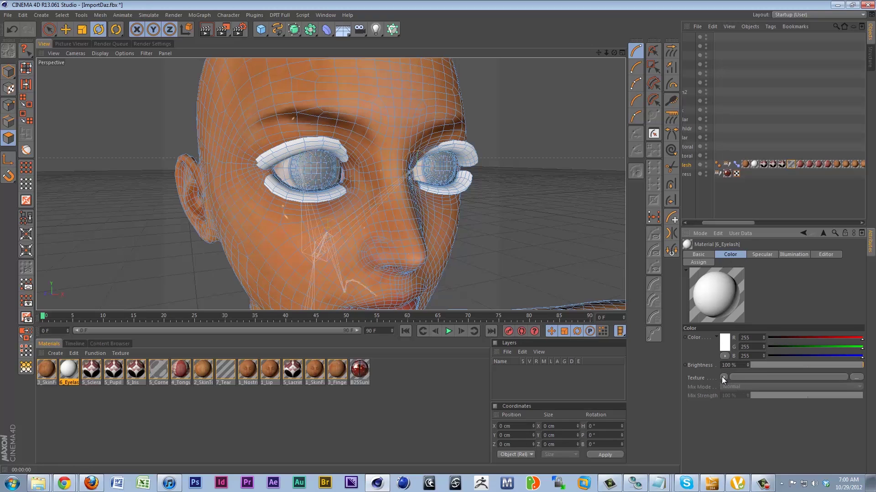
click(830, 377)
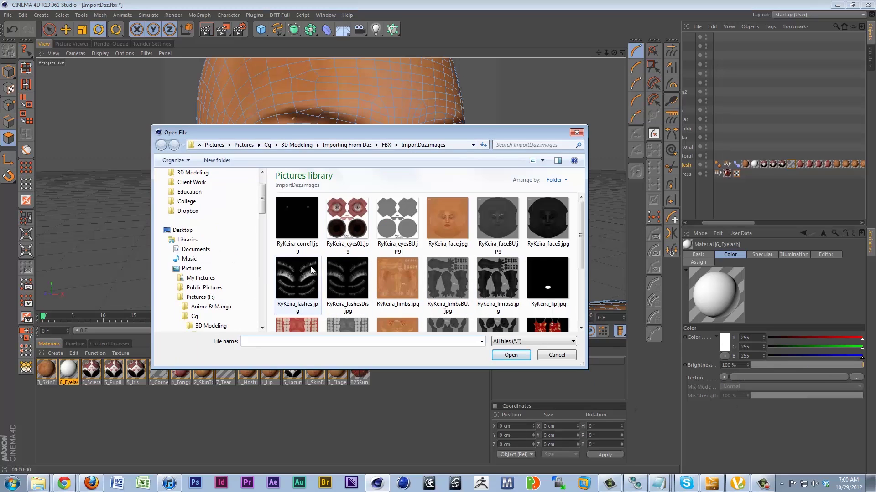
Load RyKeira_lashesDis.jpg as the eyelash colour texture without copying it into the project.
click(337, 276)
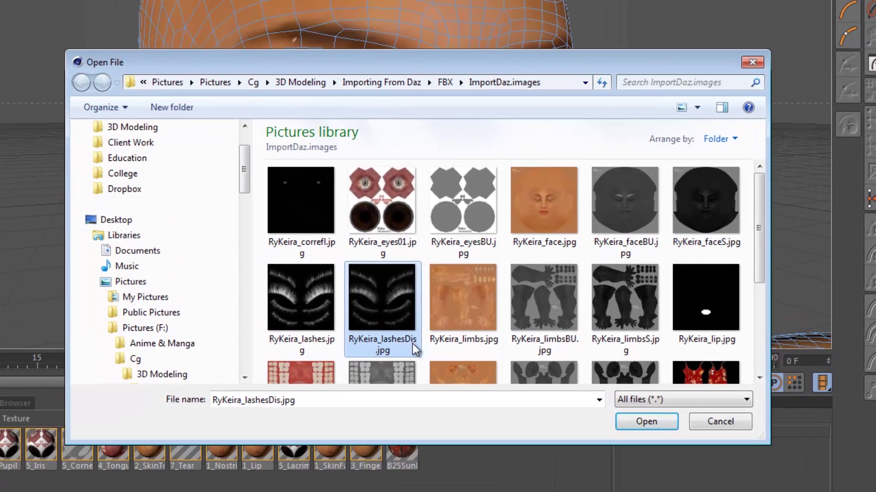
click(647, 425)
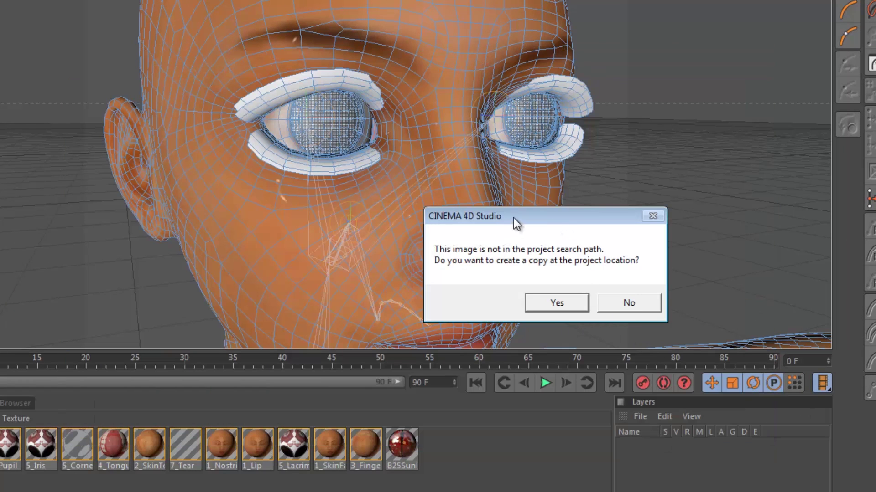
drag(513, 218, 504, 174)
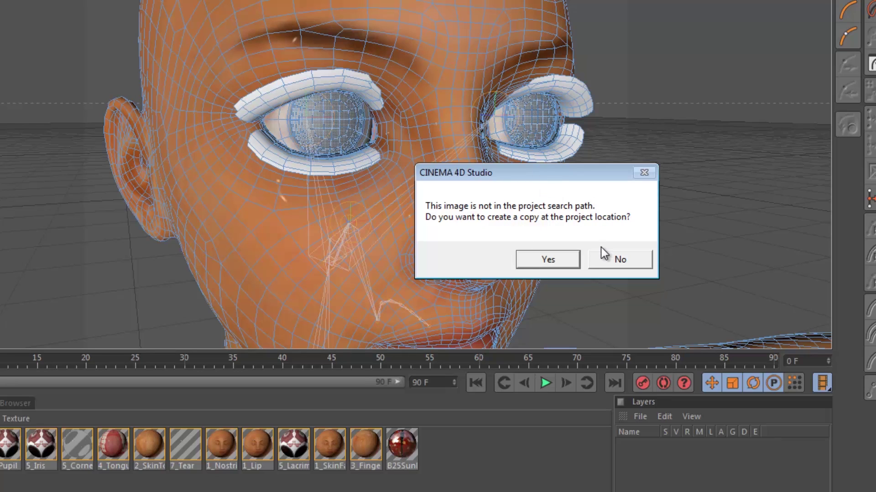
click(614, 260)
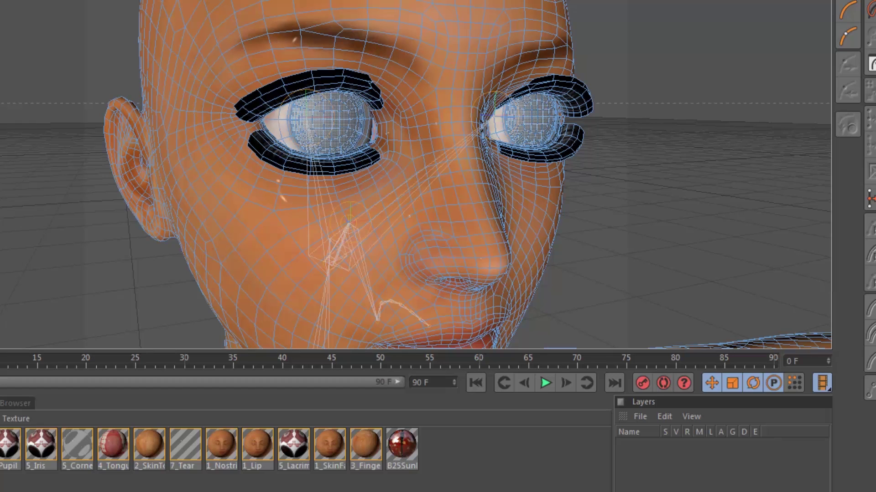
Test-render the eyelashes and enable the Alpha channel on the 6_Eyelash material.
key(ctrl+r)
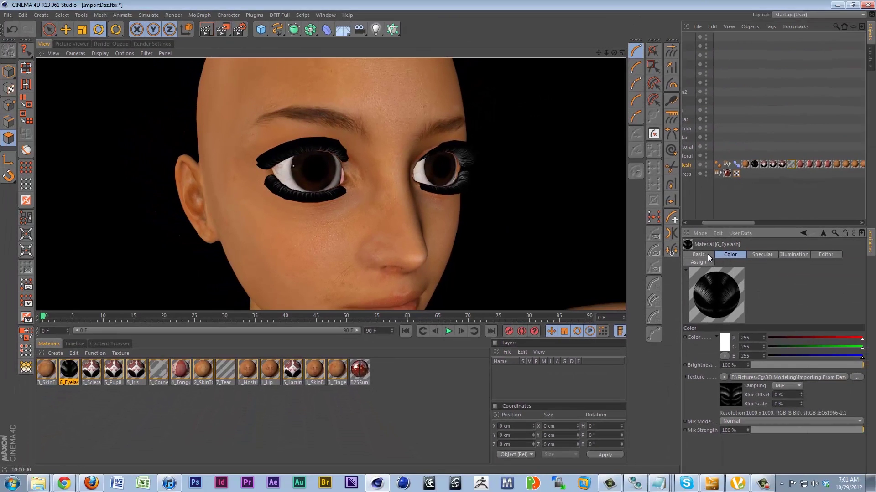
click(707, 253)
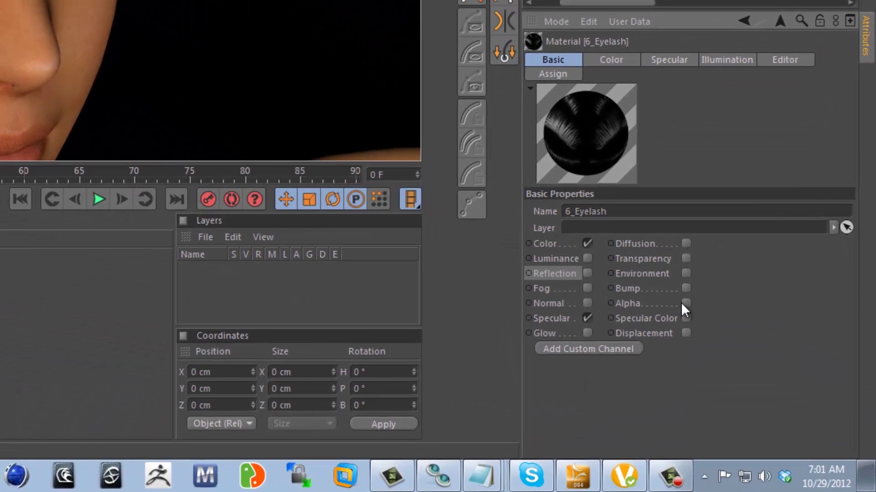
click(772, 390)
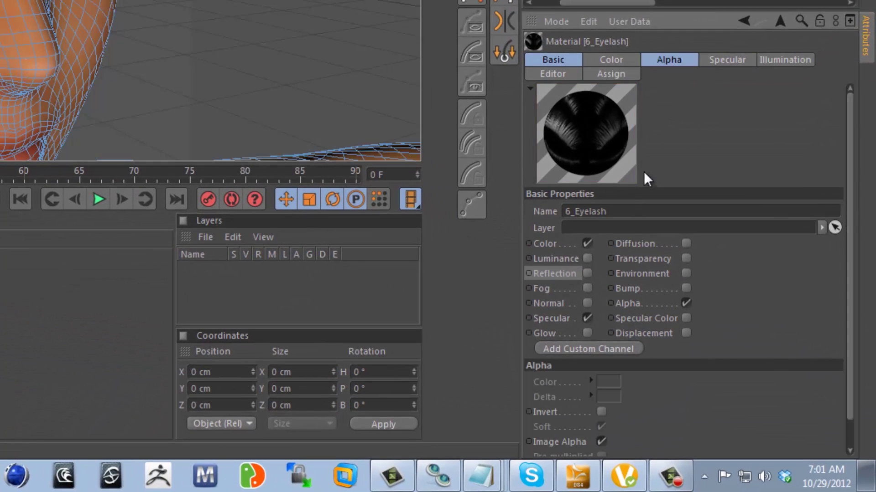
Load RyKeira_lashes.jpg as the alpha texture without copying it into the project.
scroll(850, 167, down, 2)
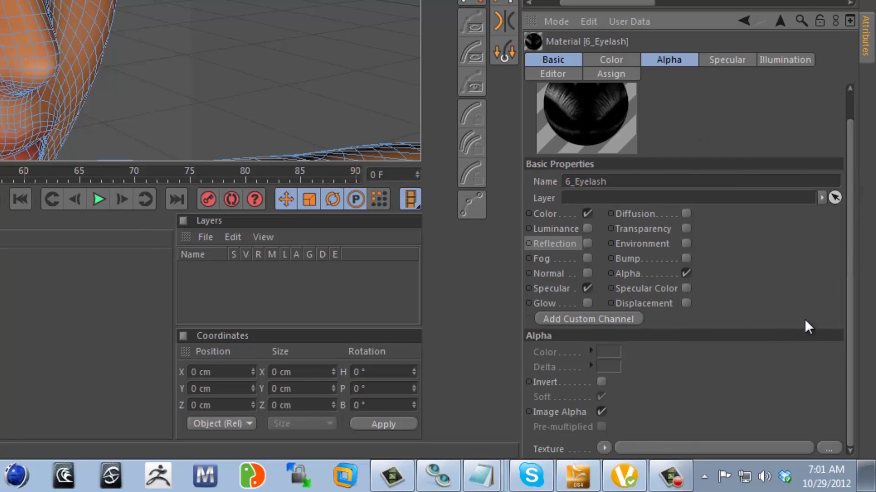
click(661, 449)
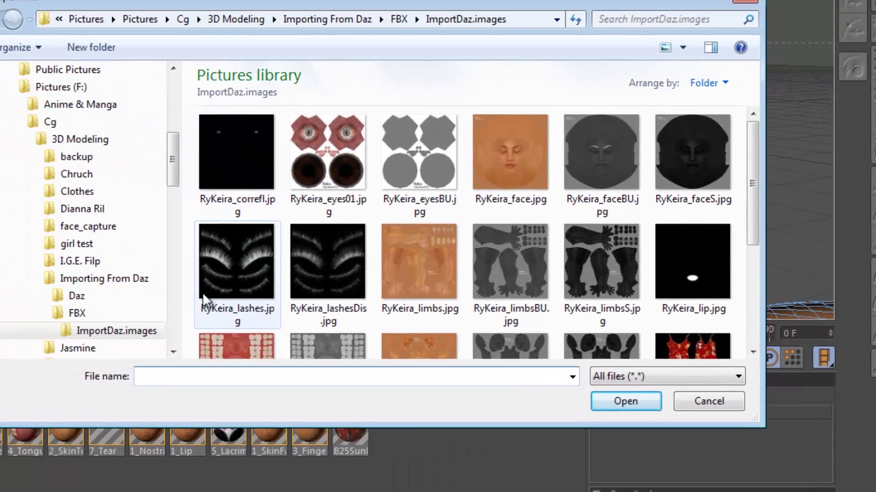
click(2, 205)
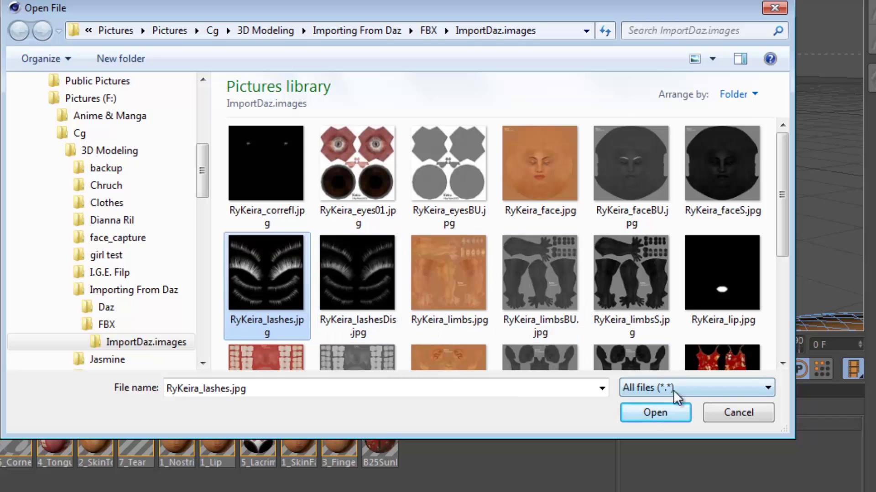
click(644, 412)
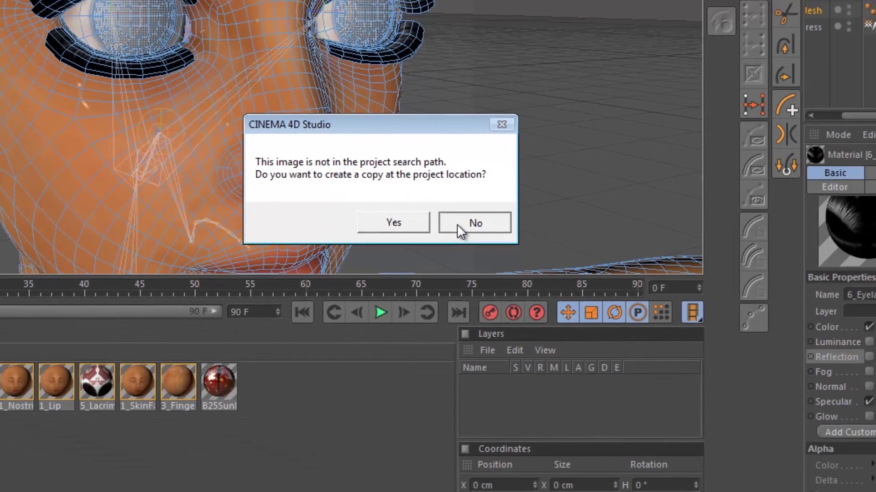
click(621, 281)
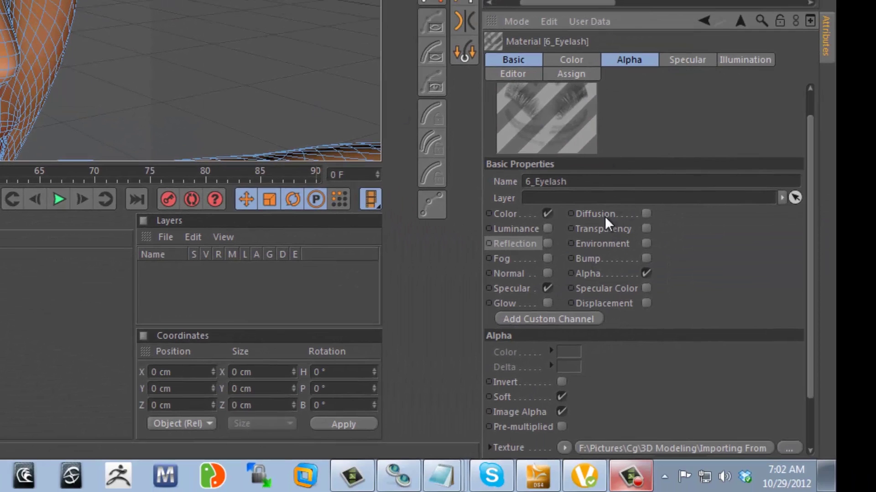
click(629, 61)
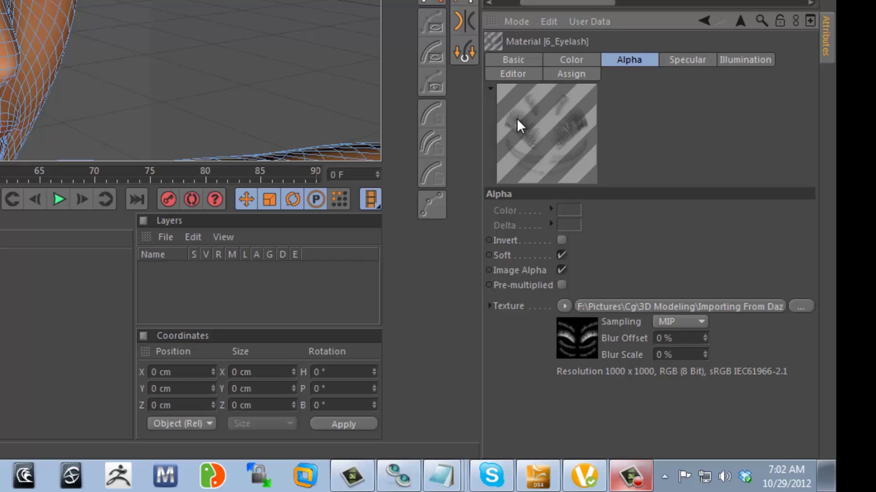
Turn on Image Alpha for the eyelashes and render the face to check the cut-out lashes.
click(561, 269)
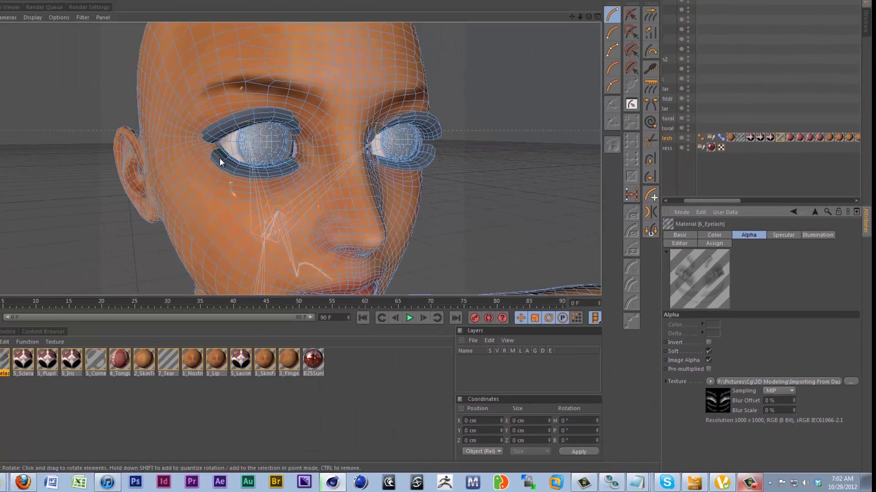
key(ctrl+r)
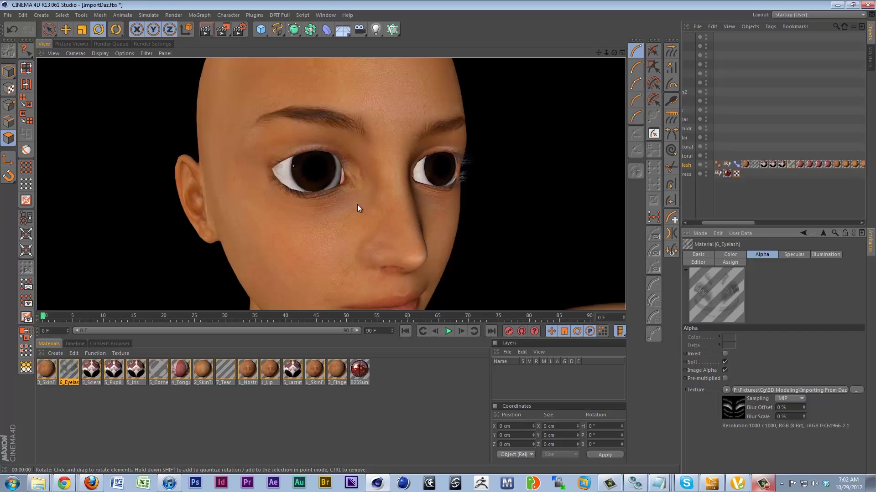
Clear the render, save the scene as ImportDaz.c4d in Importing From Daz, and drag 6_Eyelash onto the face.
click(439, 193)
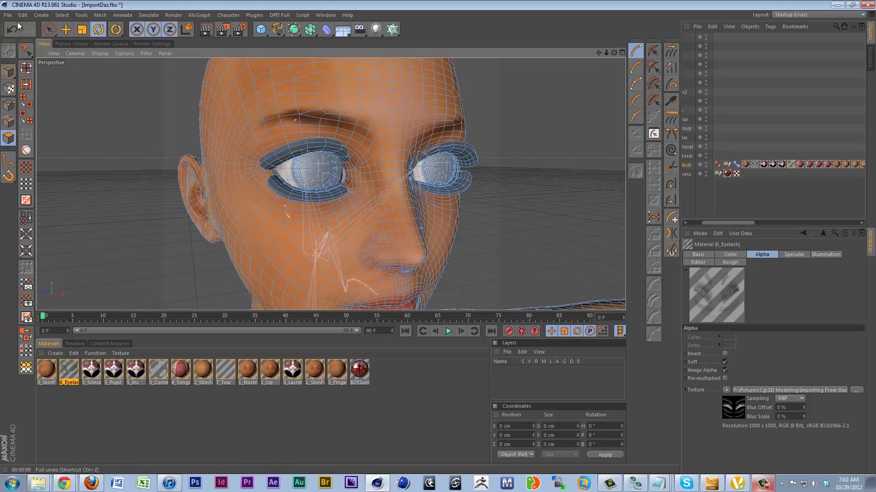
click(8, 18)
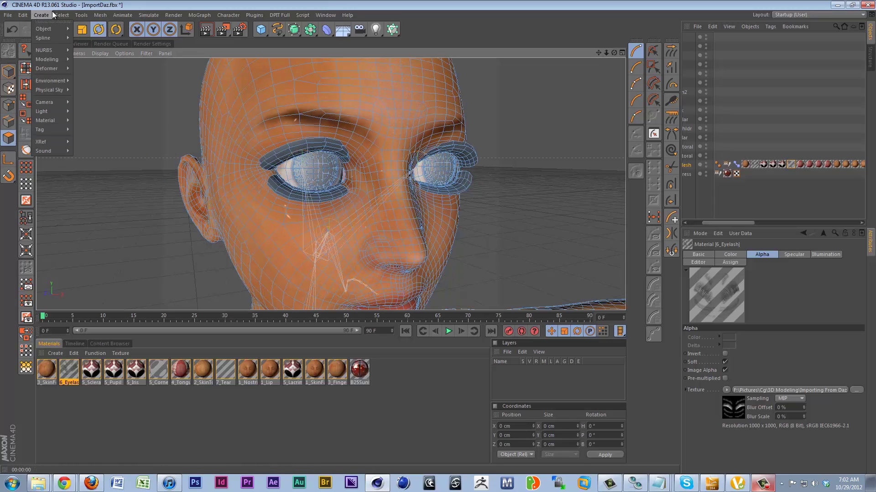
click(31, 99)
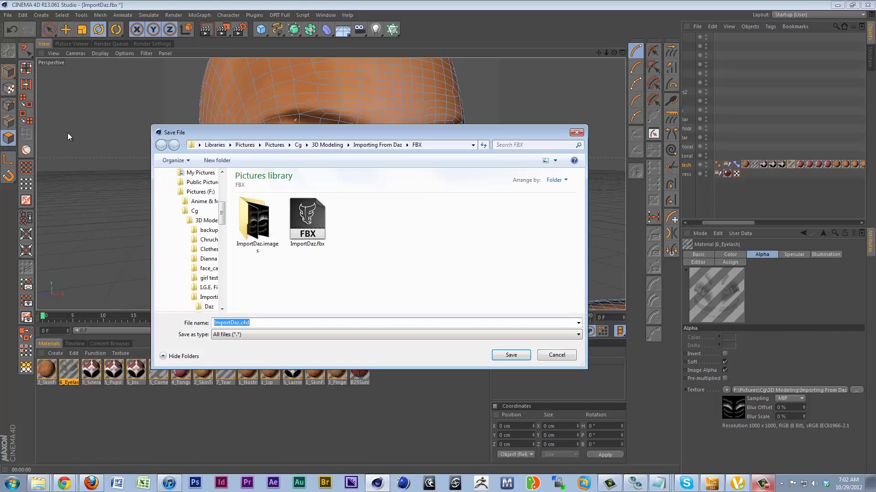
click(386, 145)
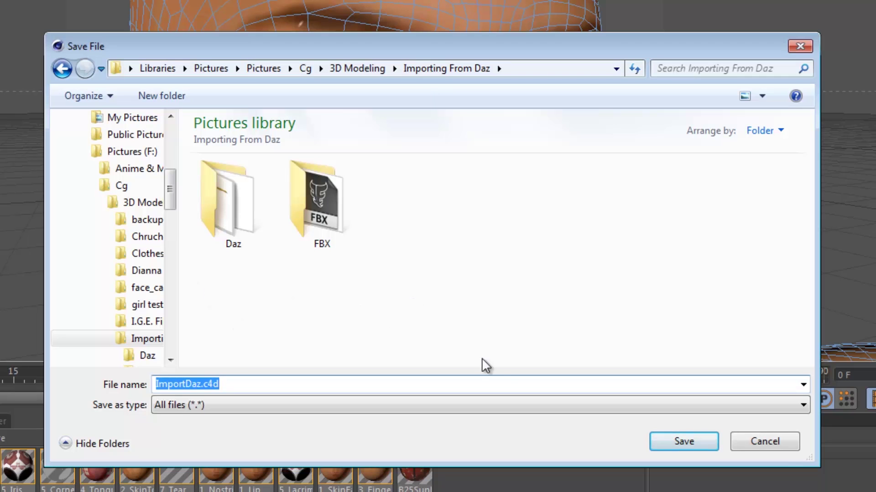
click(662, 444)
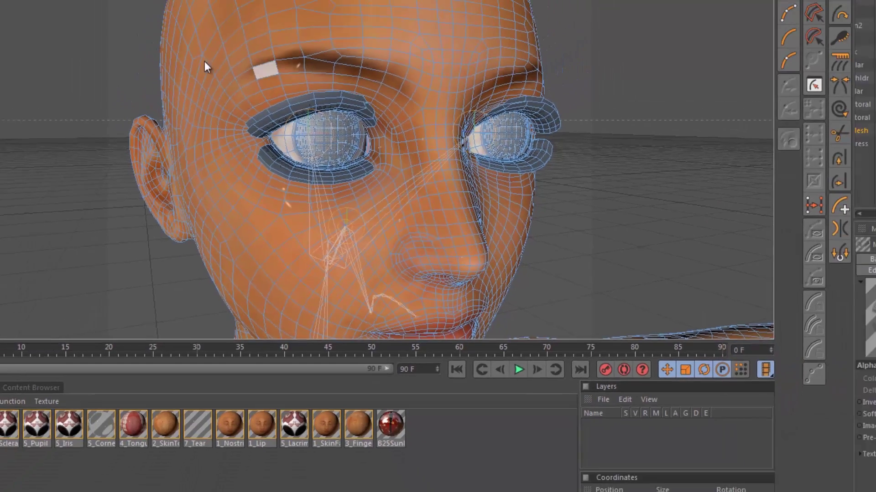
drag(205, 61, 402, 166)
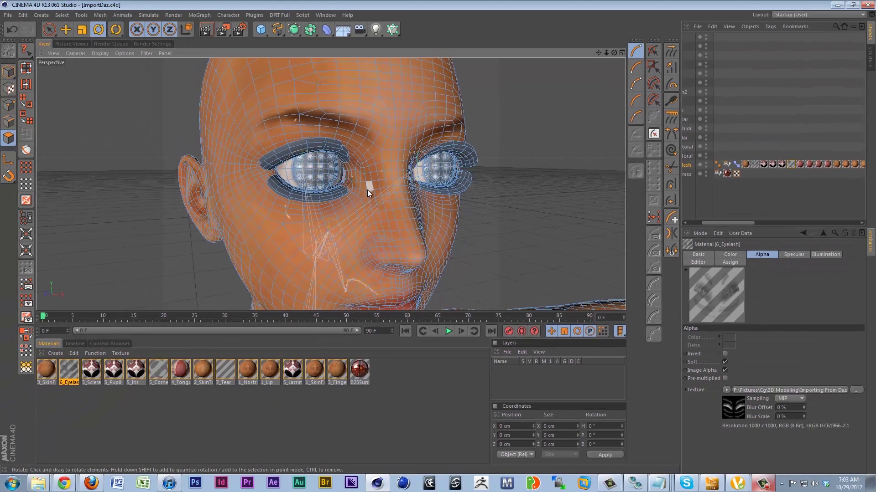
drag(323, 135, 448, 194)
drag(267, 218, 356, 219)
drag(256, 176, 324, 237)
drag(279, 217, 239, 177)
drag(354, 203, 487, 240)
click(8, 15)
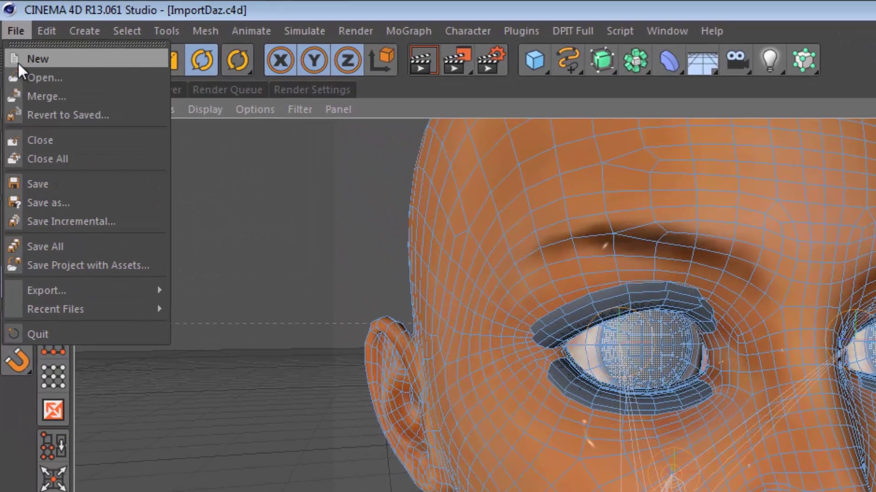
In Files preferences, set 5 backup copies and enable auto-save limited to 5 copies.
mouse_move(33, 30)
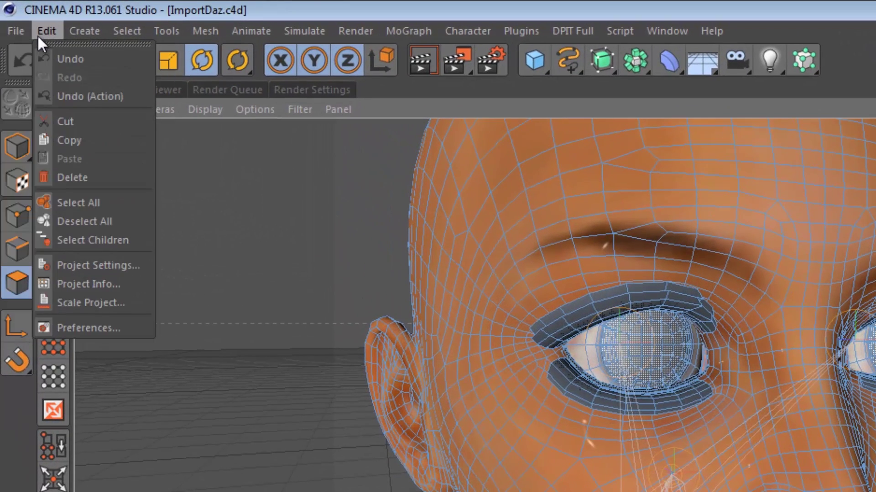
click(81, 326)
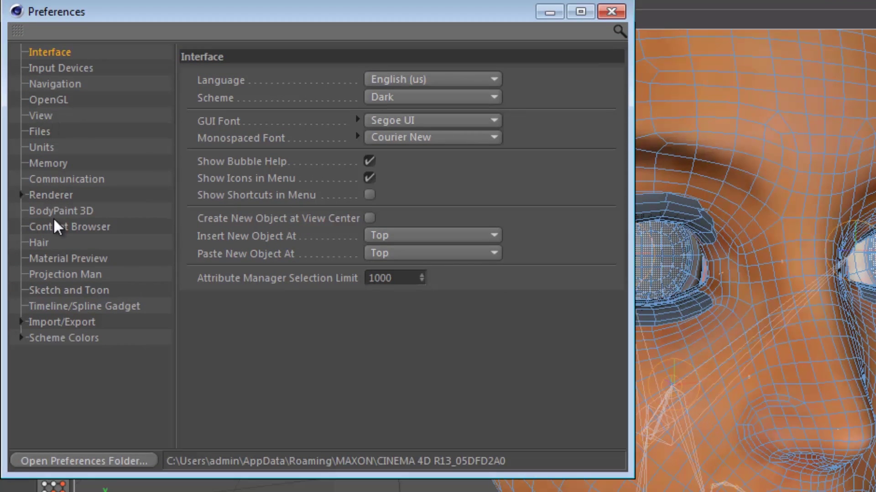
click(45, 133)
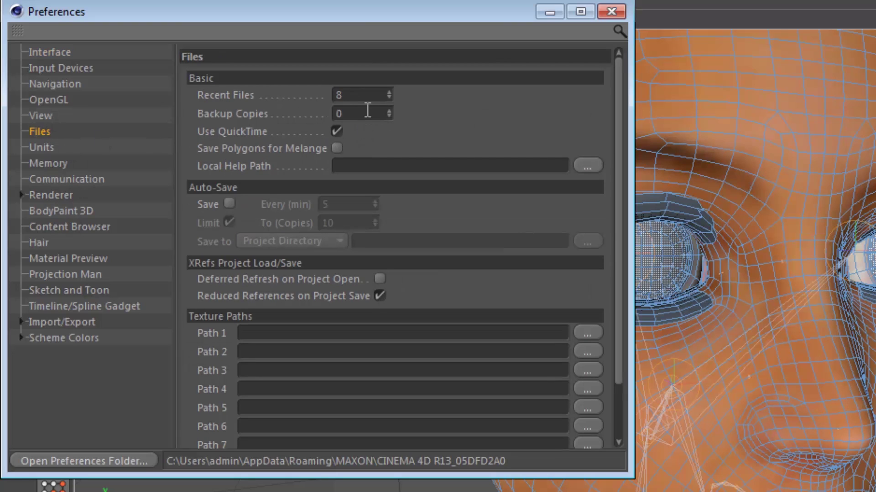
double_click(353, 111)
click(229, 202)
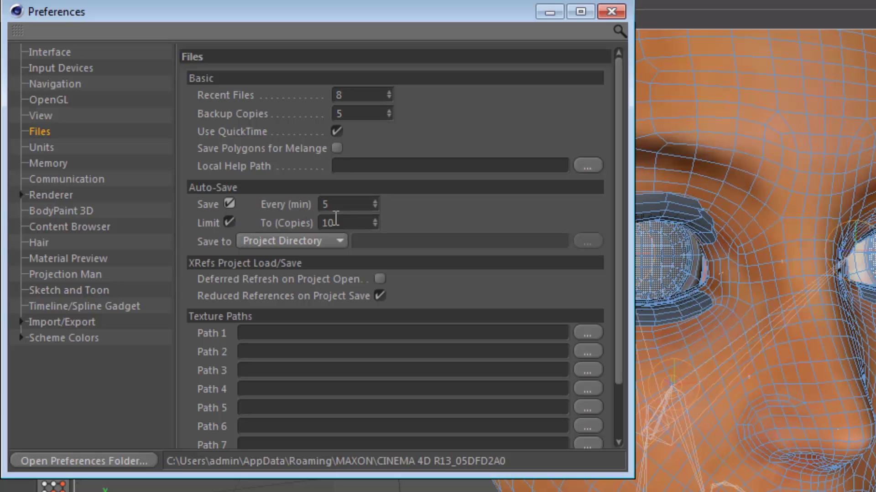
drag(348, 222, 288, 221)
text(5)
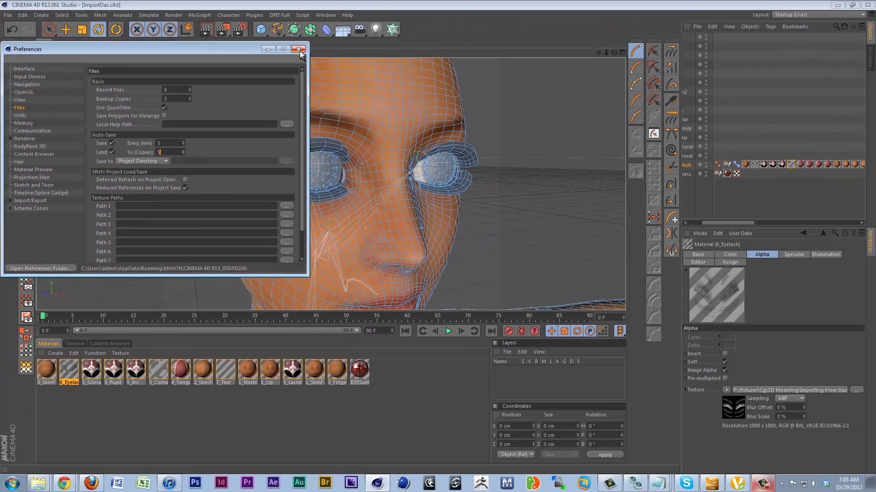
click(611, 11)
scroll(110, 178, down, 3)
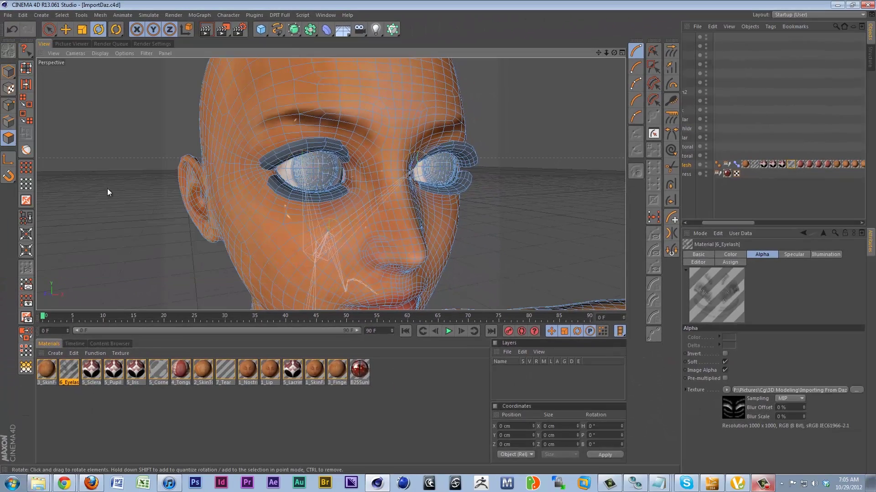
scroll(395, 188, down, 3)
scroll(395, 187, down, 5)
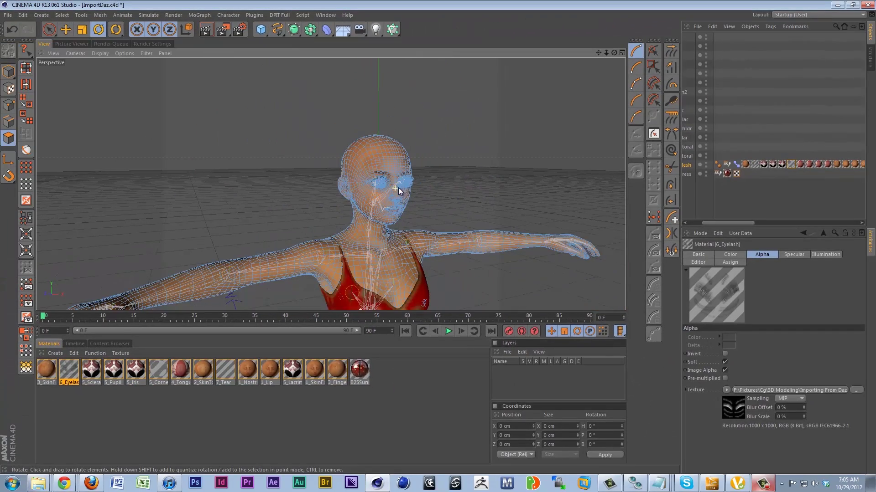
alt+middle_drag(412, 195, 395, 152)
scroll(404, 107, down, 5)
alt+drag(395, 152, 334, 129)
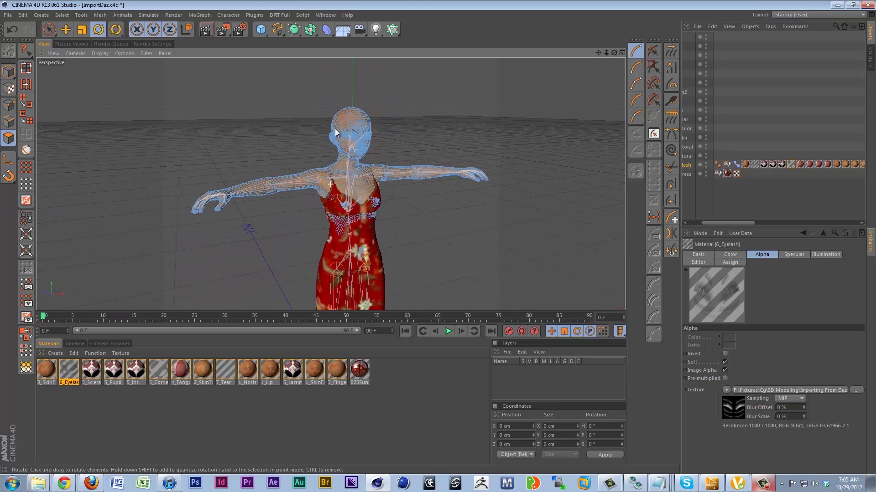
click(208, 30)
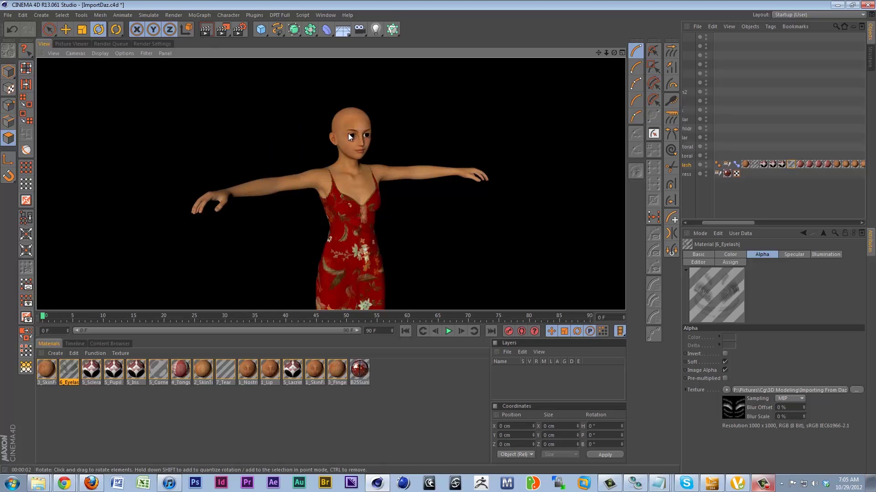
scroll(381, 123, up, 3)
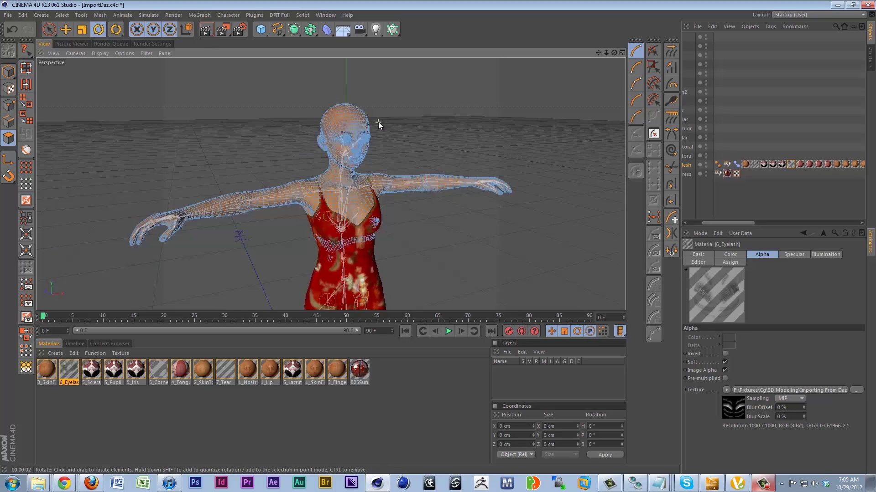
mouse_move(387, 117)
alt+mouse_down()
mouse_move(416, 148)
mouse_move(394, 131)
alt+mouse_up()
scroll(410, 155, up, 2)
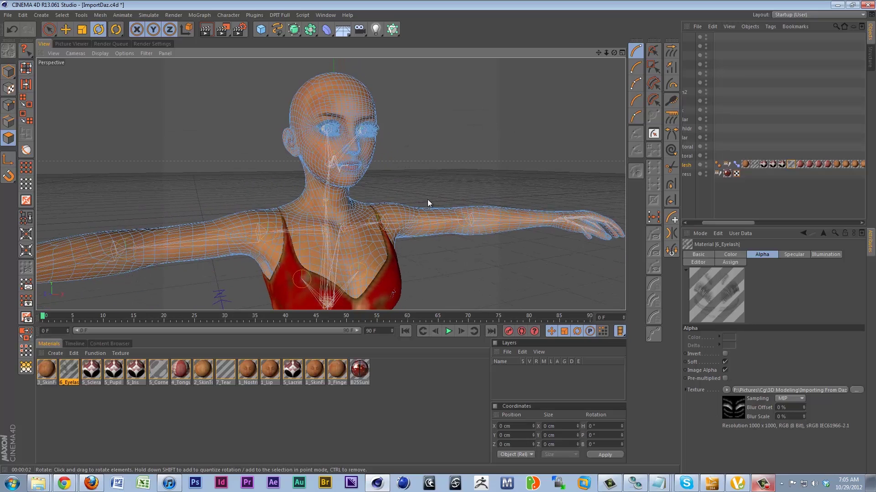